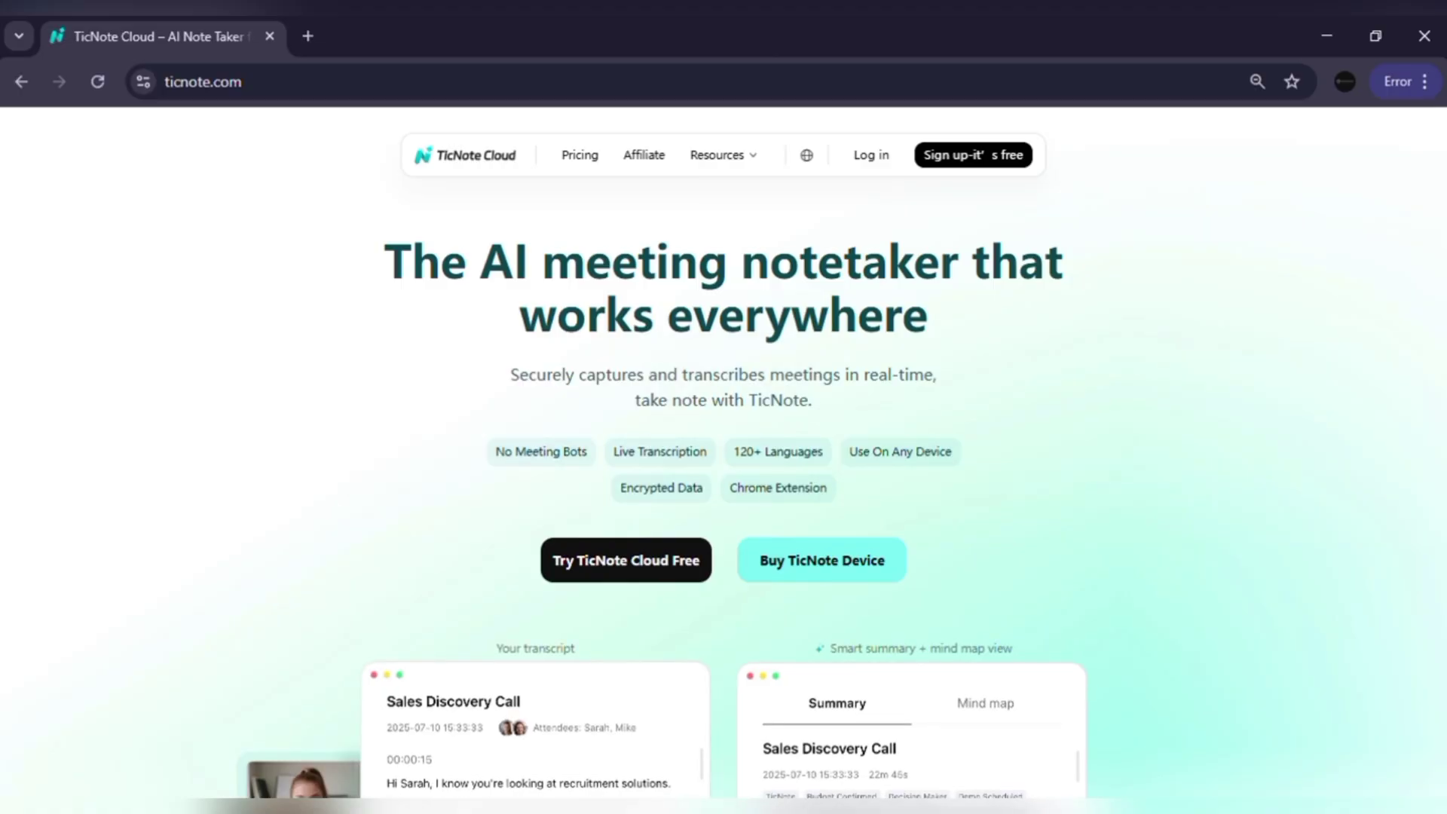
Browse the TicNote Cloud page, dismiss the microphone notice, and start uploading a recording.
scroll(723, 452, down, 3)
scroll(724, 452, down, 4)
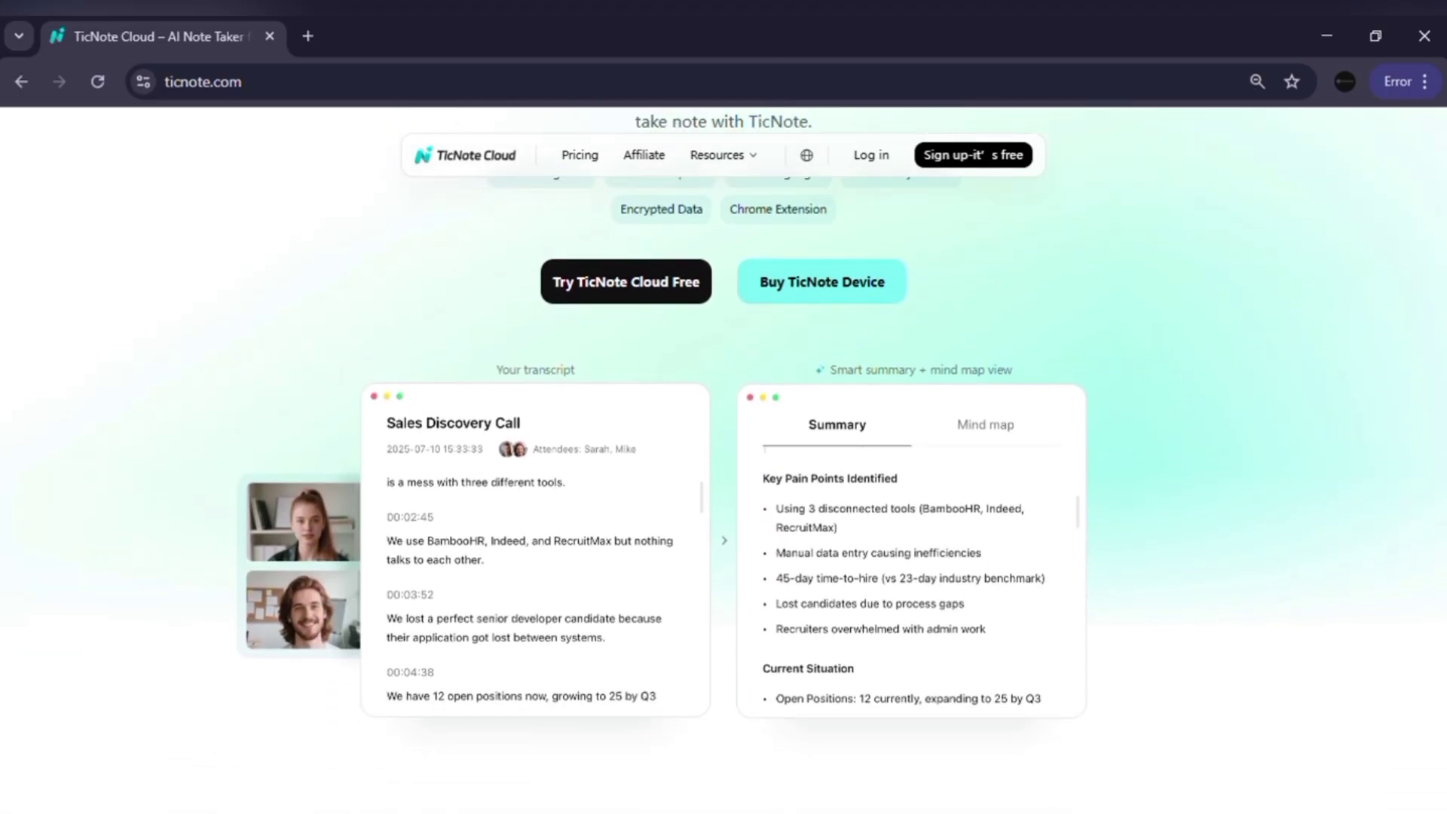
scroll(724, 452, down, 6)
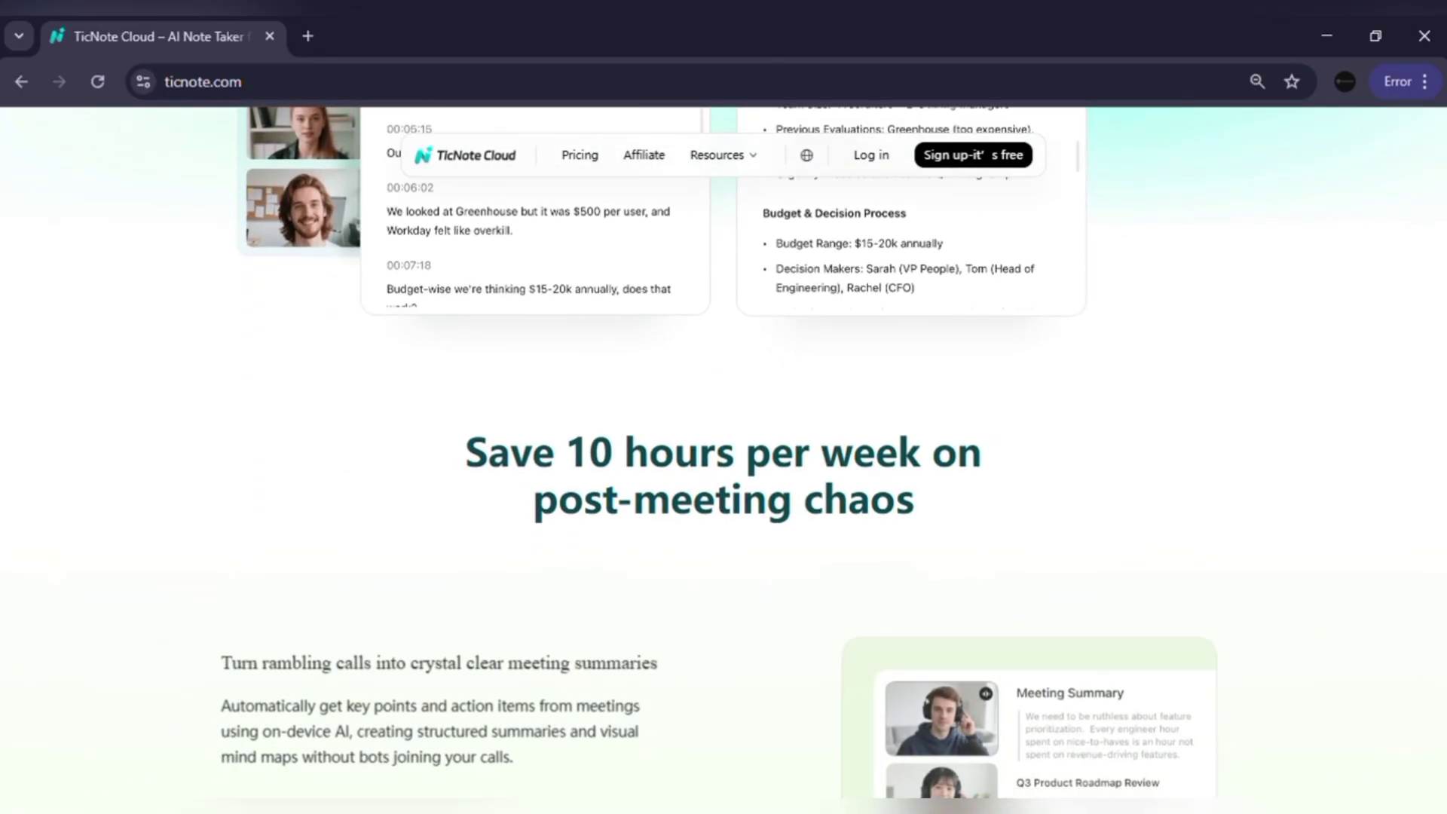
scroll(724, 452, down, 13)
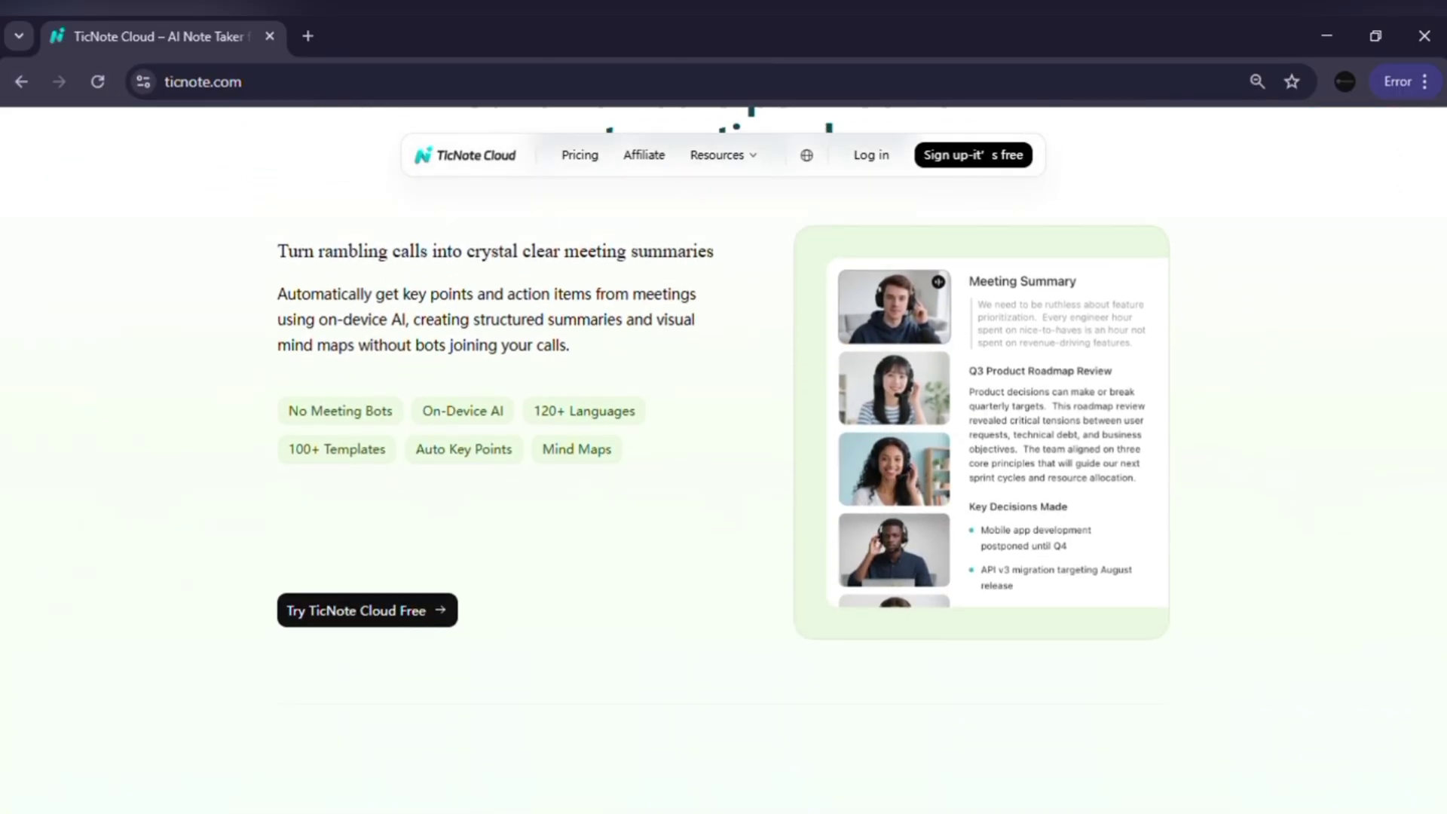
scroll(723, 452, down, 7)
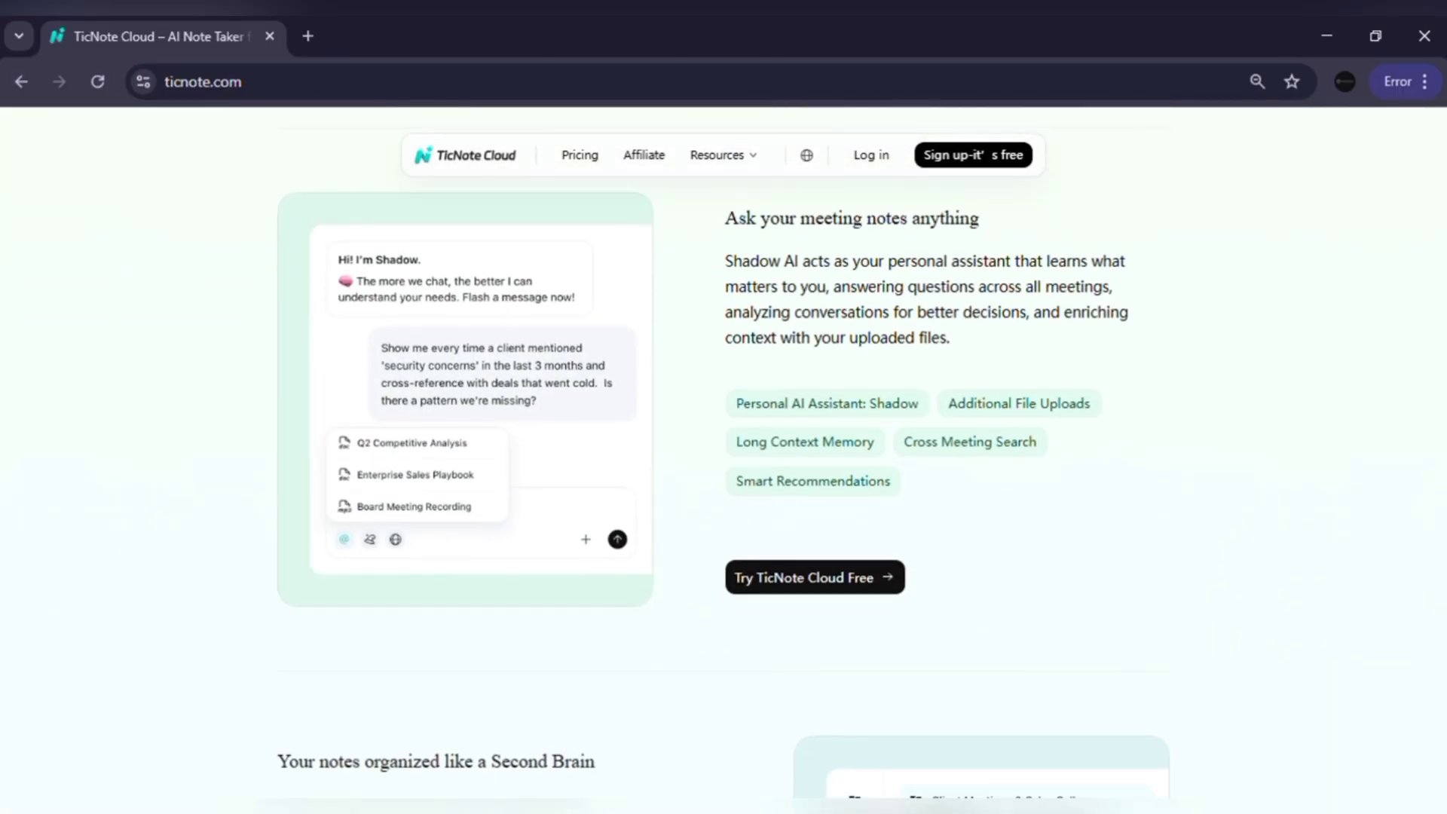
scroll(724, 452, down, 12)
scroll(723, 452, down, 7)
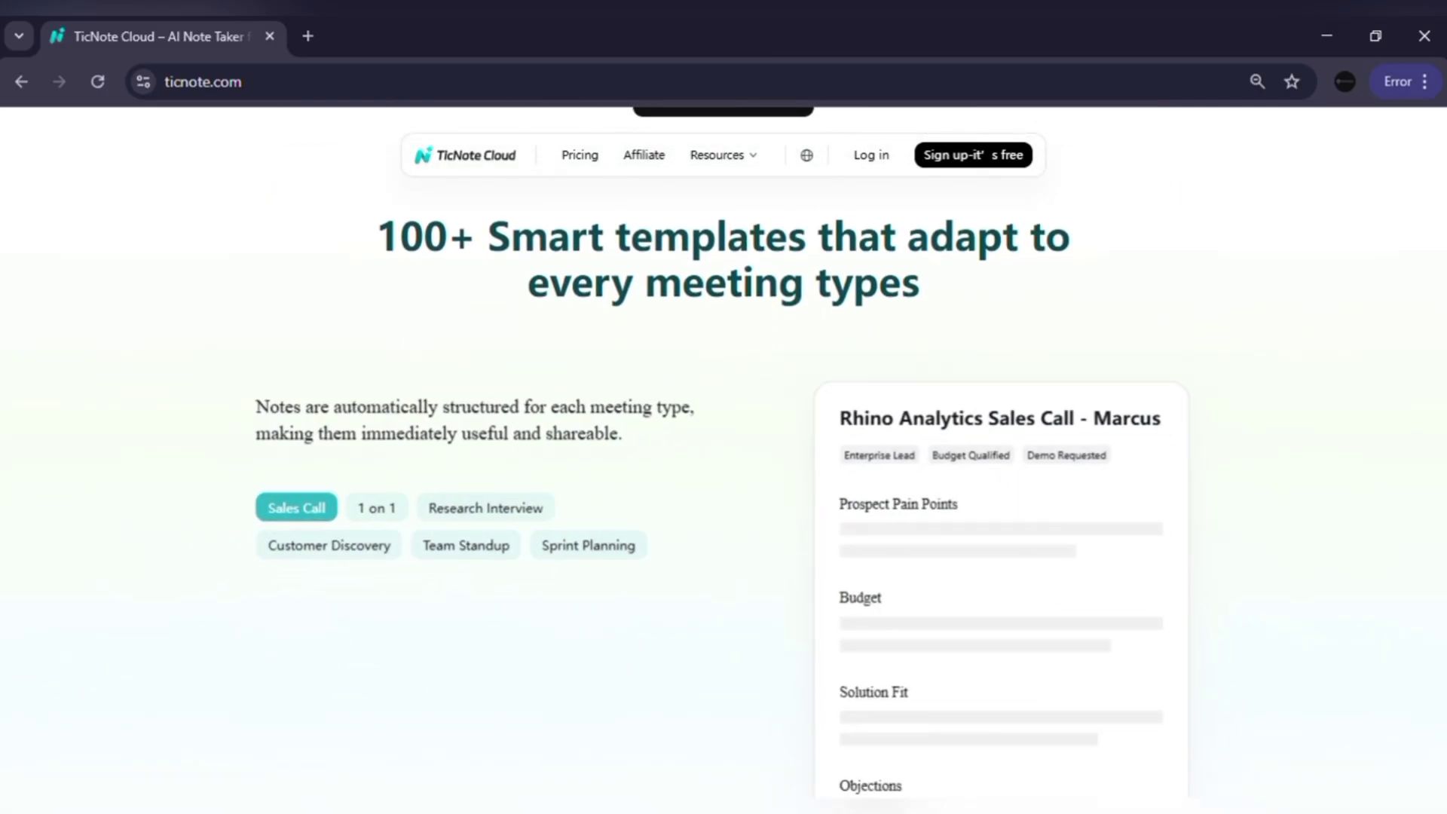
scroll(723, 453, down, 9)
scroll(723, 452, down, 8)
scroll(723, 452, down, 6)
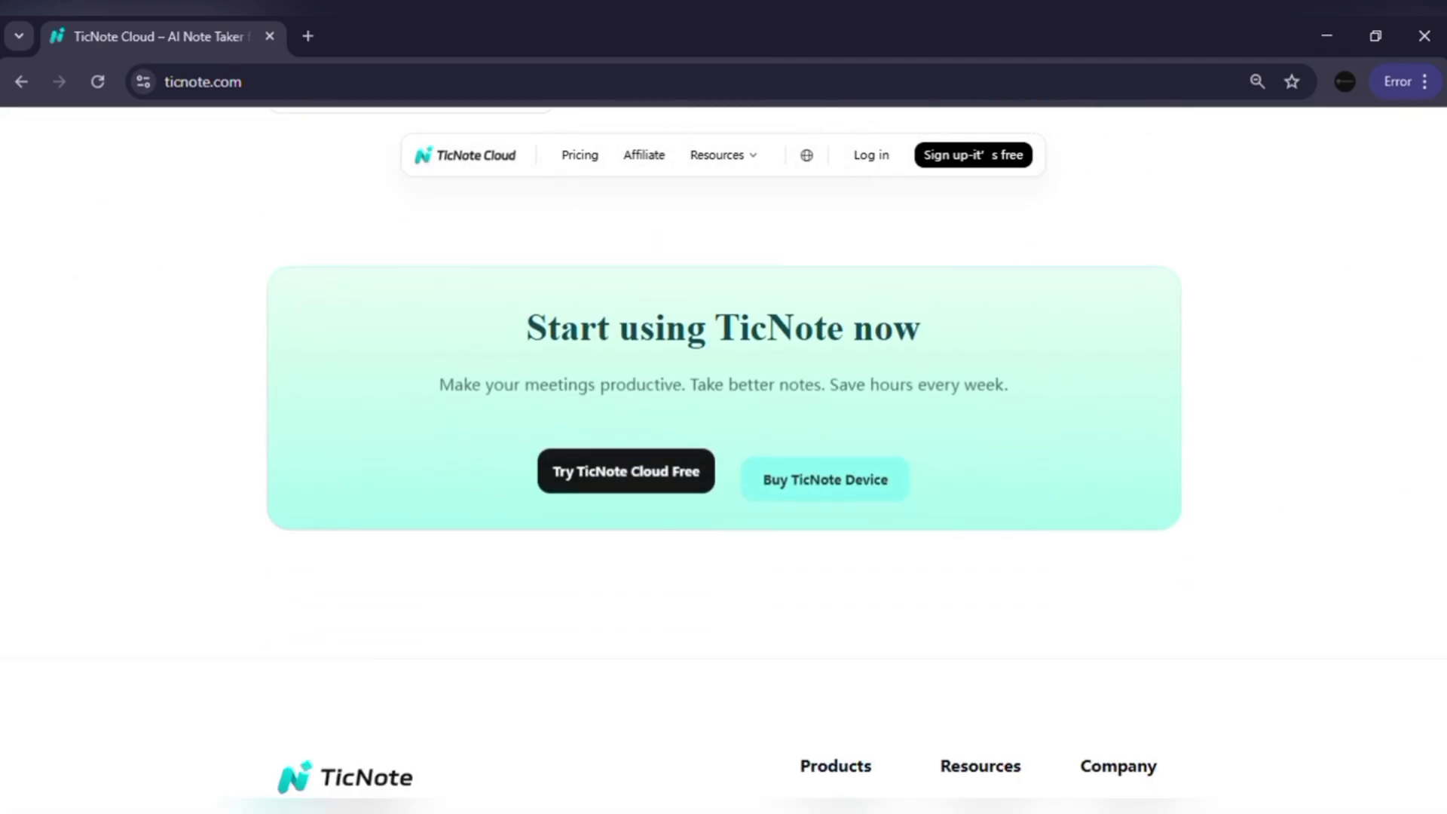
scroll(724, 452, up, 15)
scroll(723, 452, up, 15)
scroll(724, 453, up, 20)
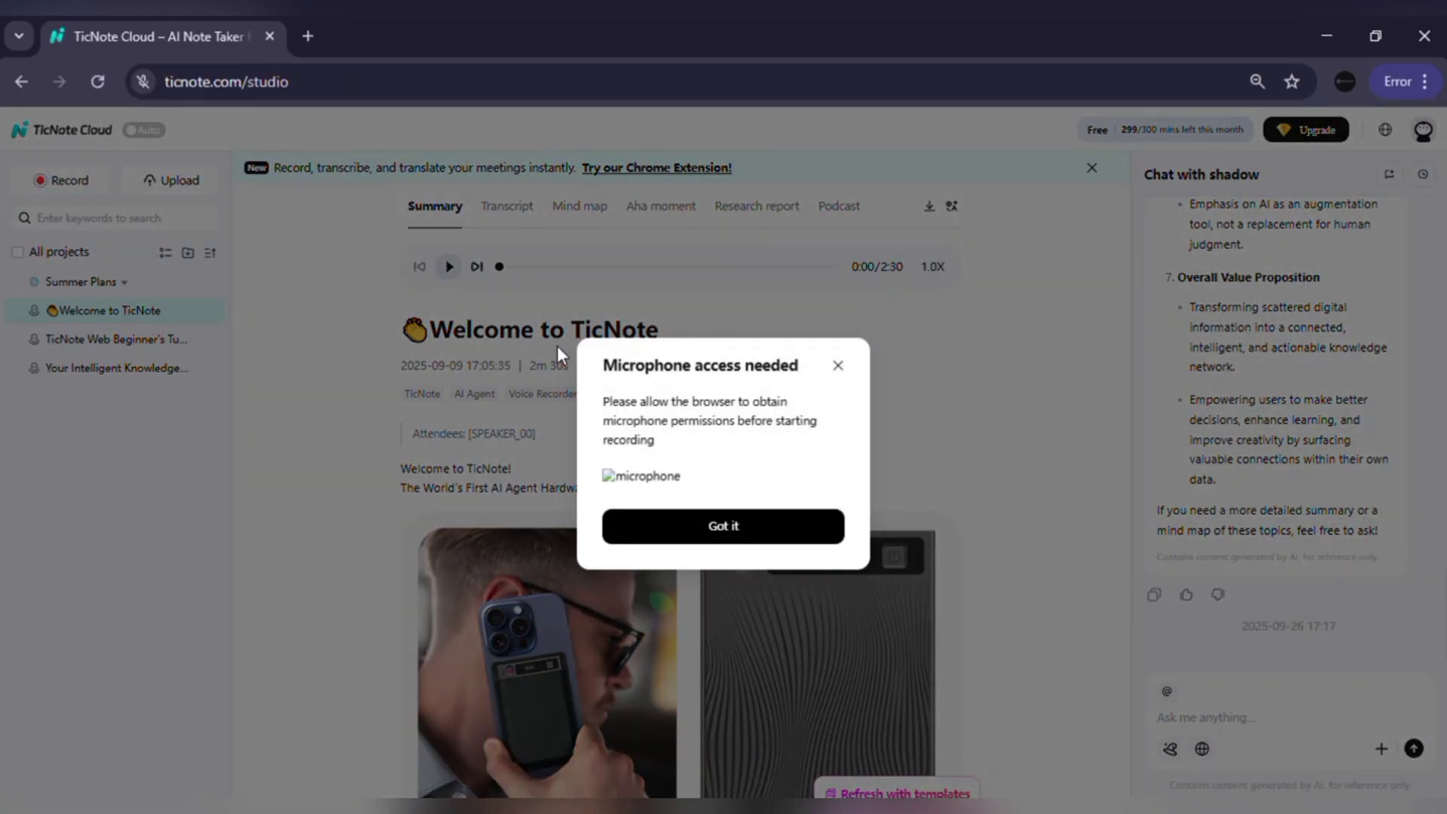
click(708, 525)
click(159, 185)
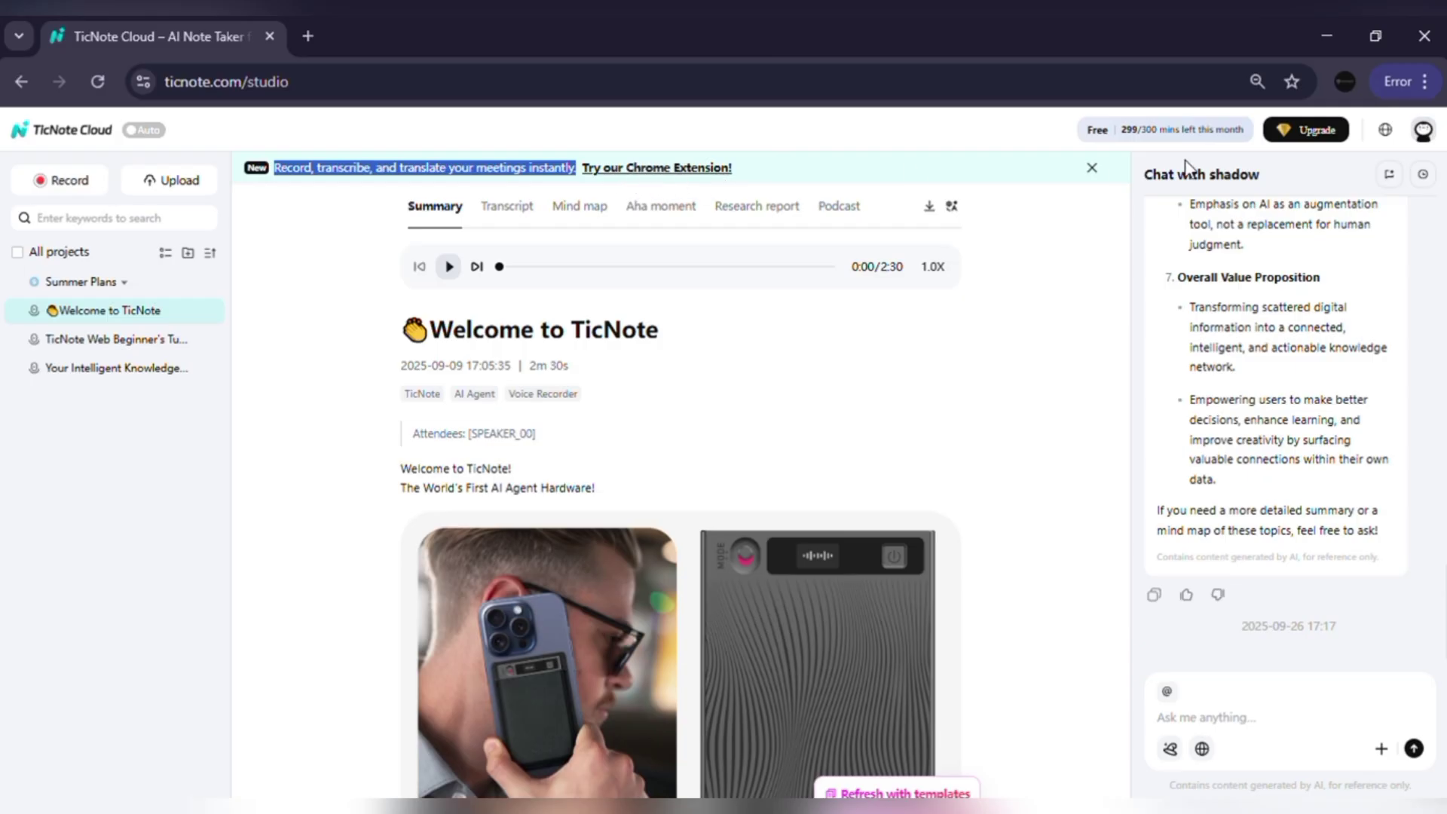
Record a 1:11 live clip, stop it, and generate its AI summary.
click(77, 190)
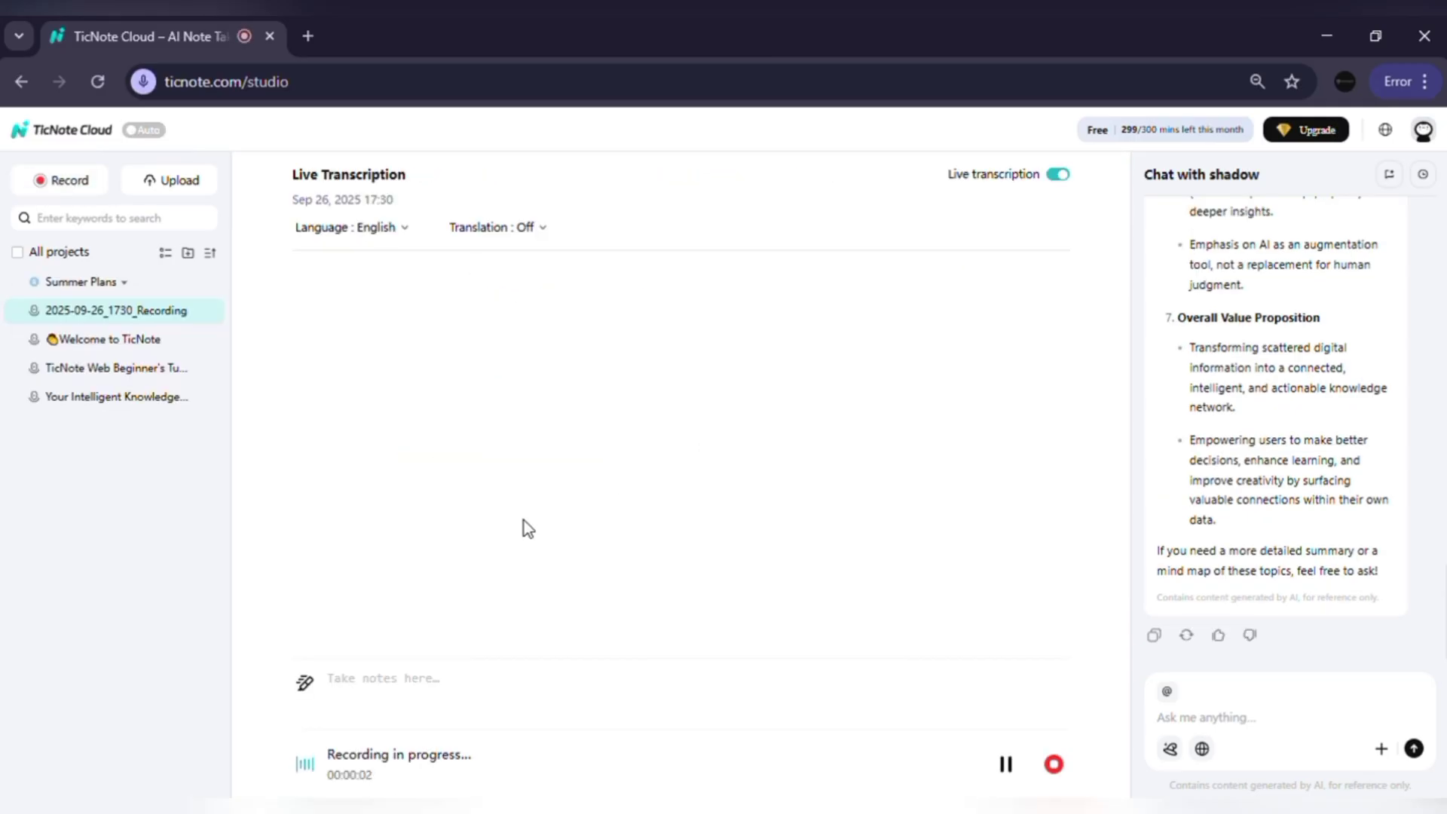
click(1052, 764)
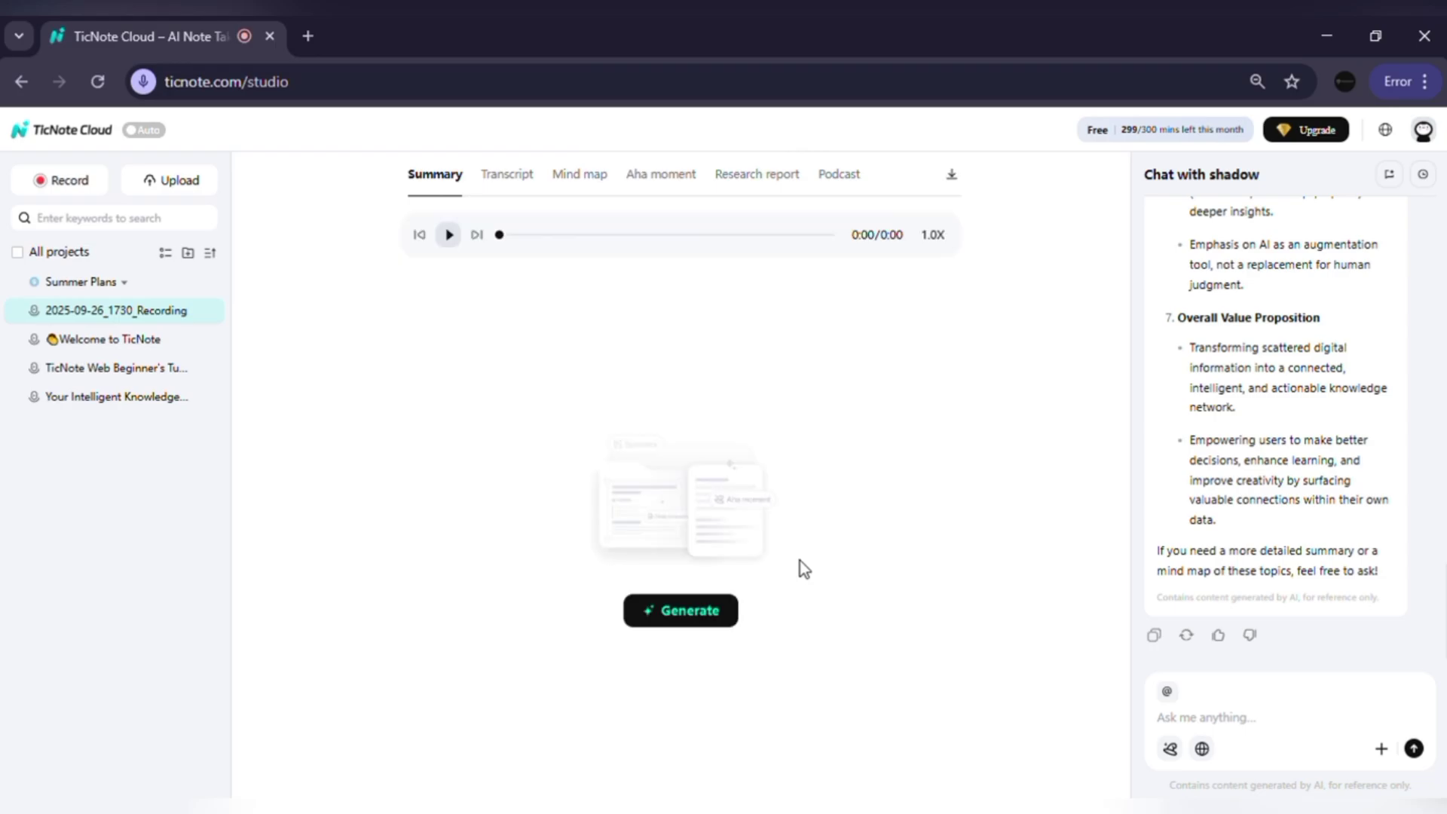
click(691, 614)
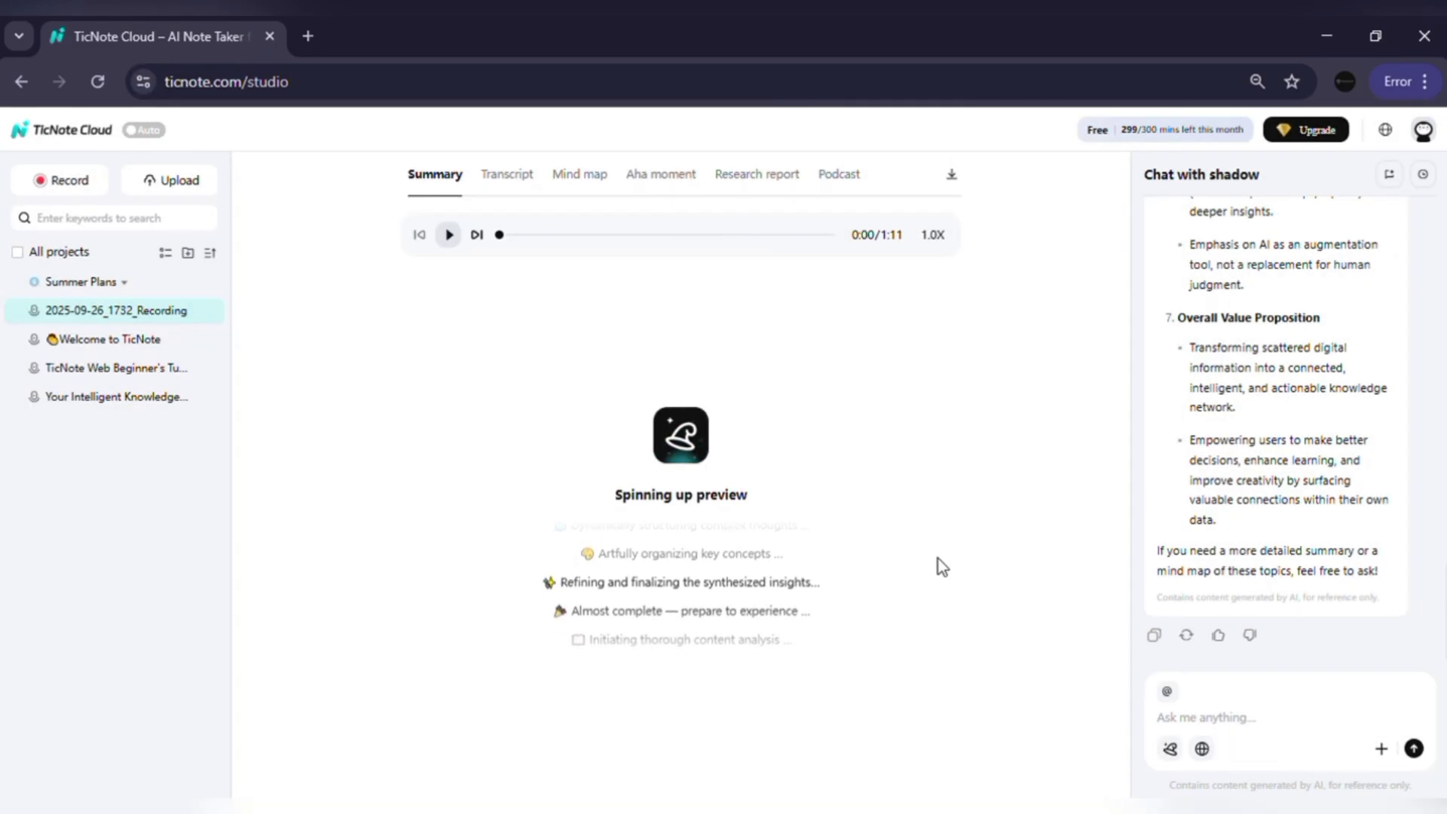
Read the group discussion's full transcript and stop the audio playback.
click(532, 192)
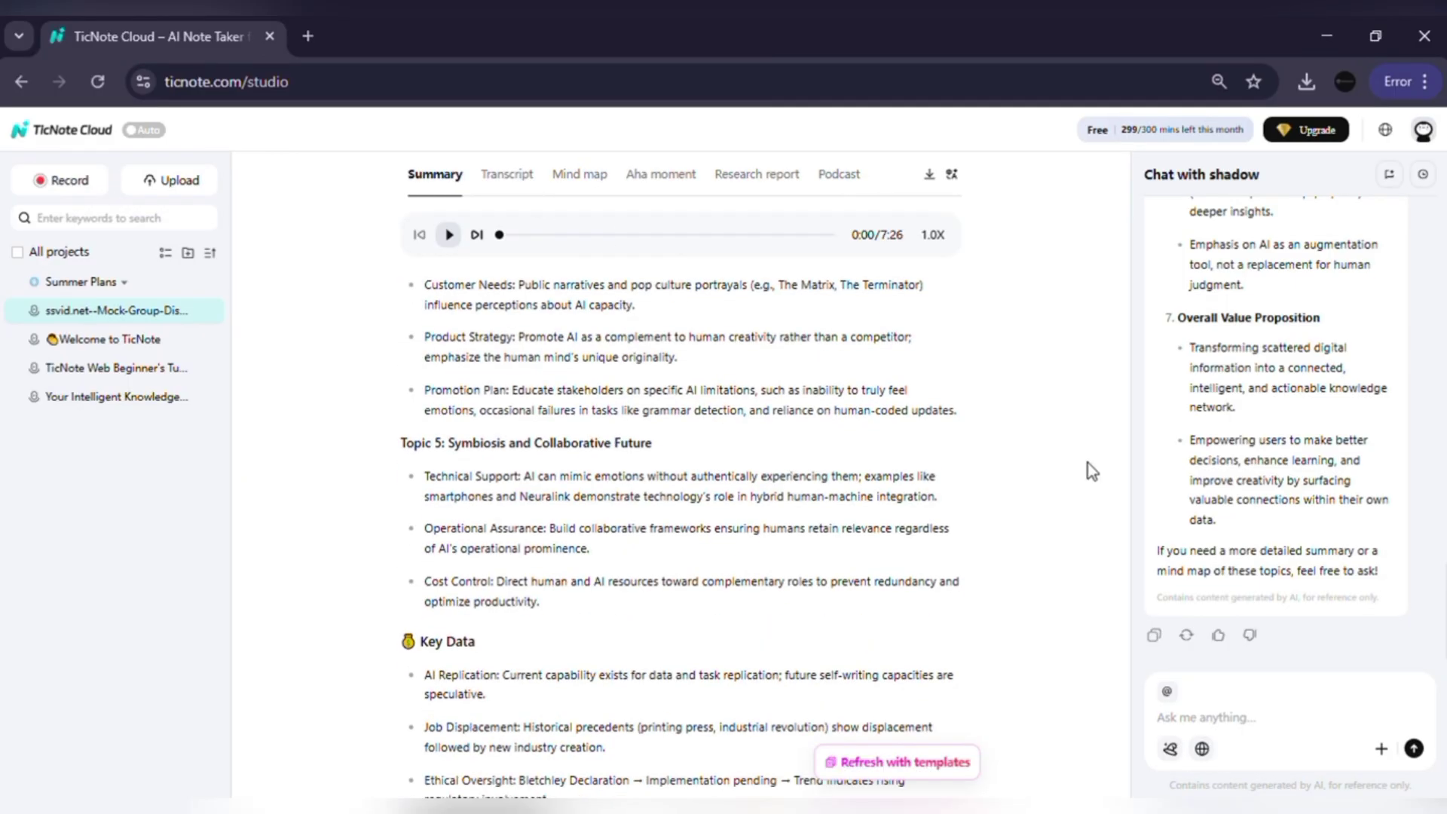
scroll(1087, 463, down, 10)
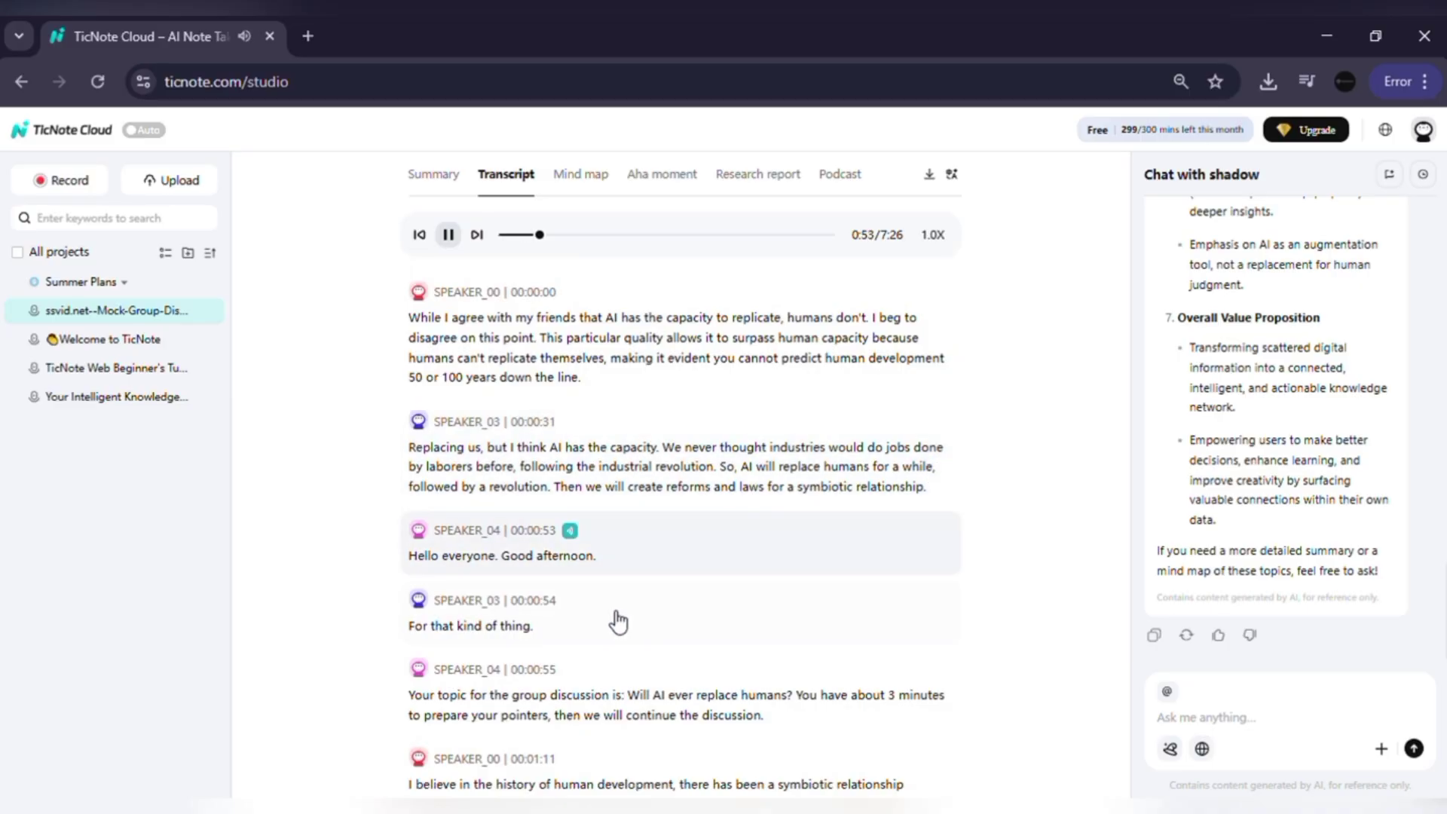
click(449, 235)
Zoom the mind map in three times until readable, then bring up the AI research report.
click(580, 178)
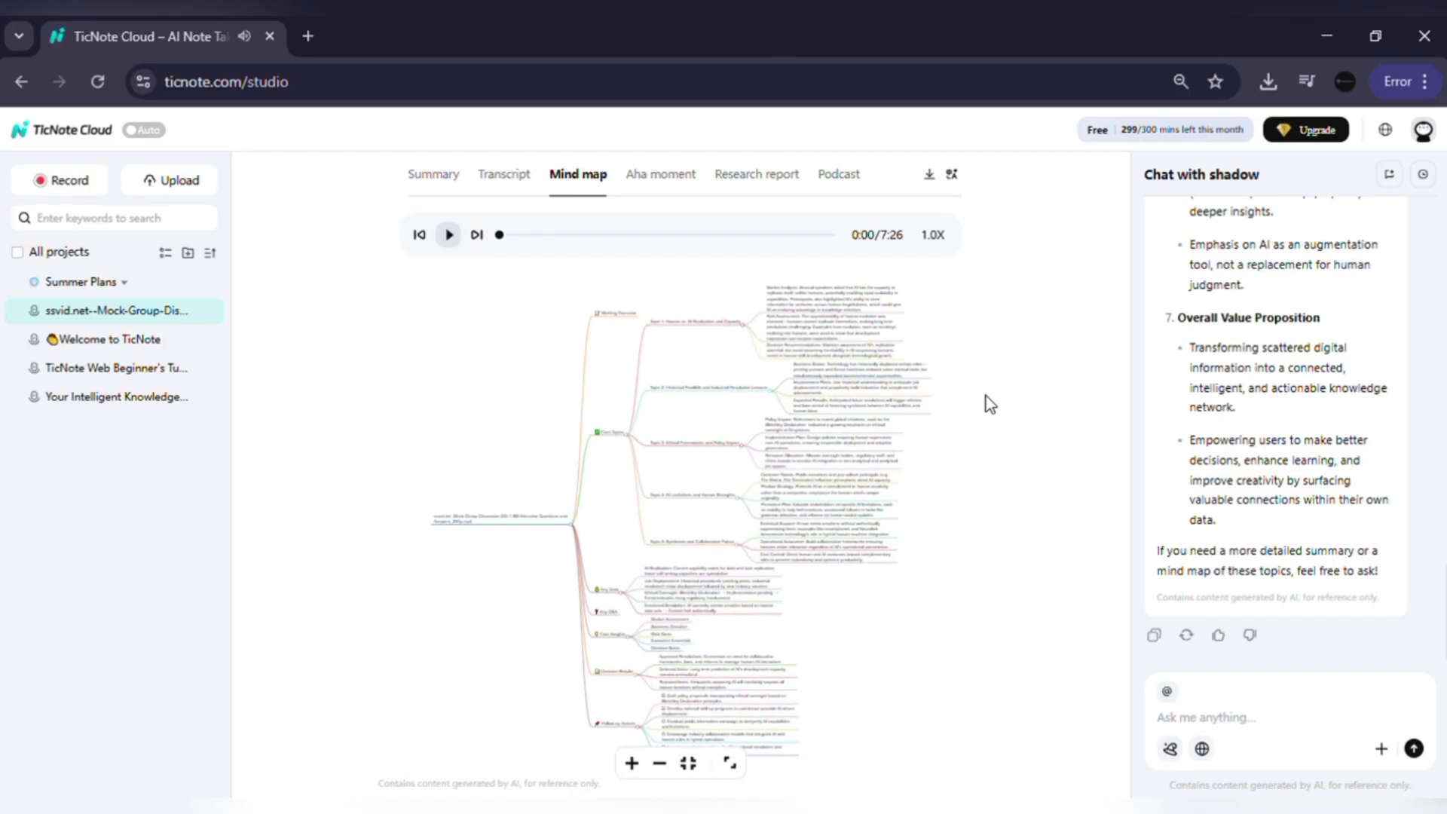
click(632, 762)
click(631, 763)
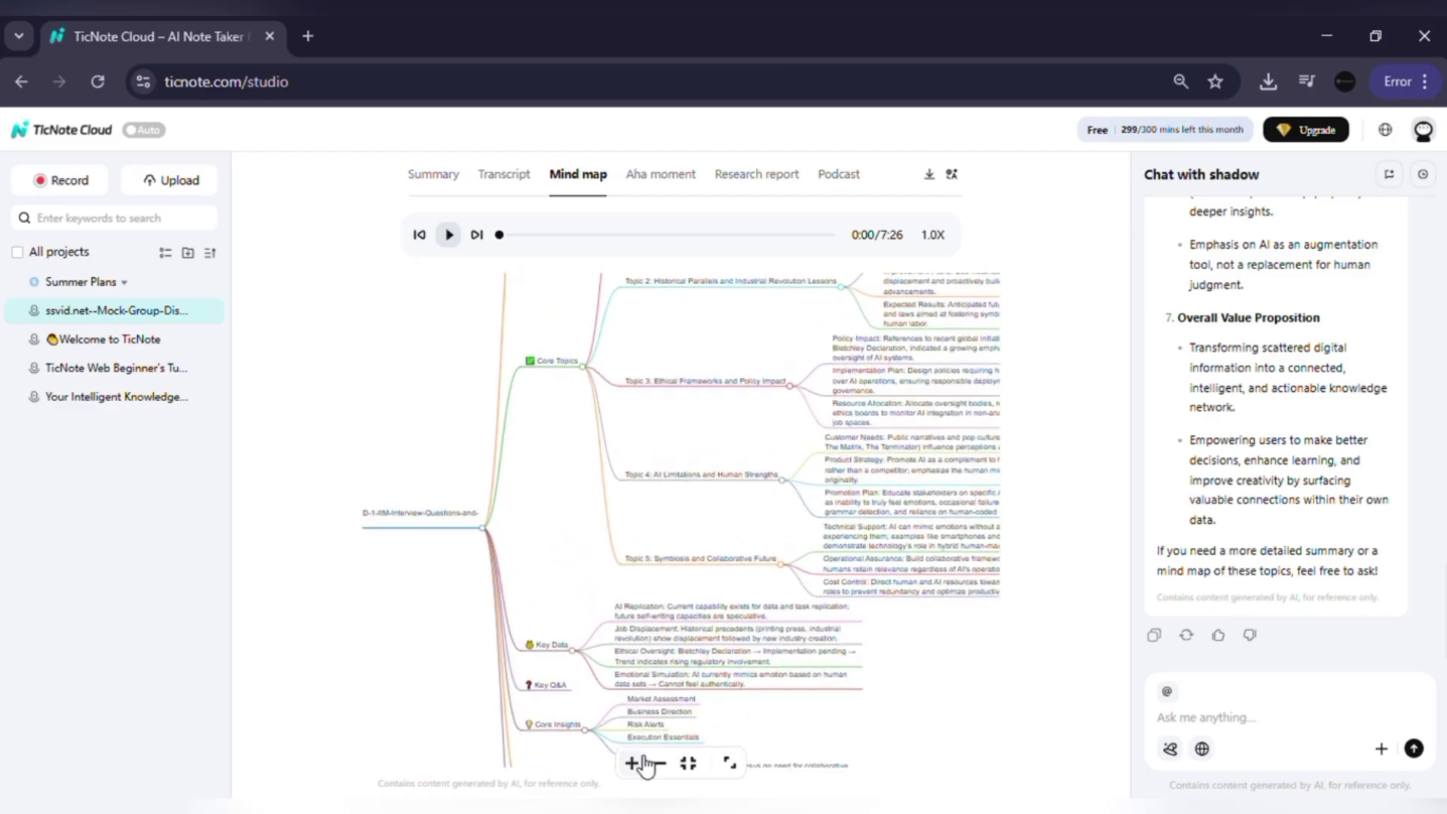
click(631, 763)
scroll(809, 451, up, 3)
click(756, 175)
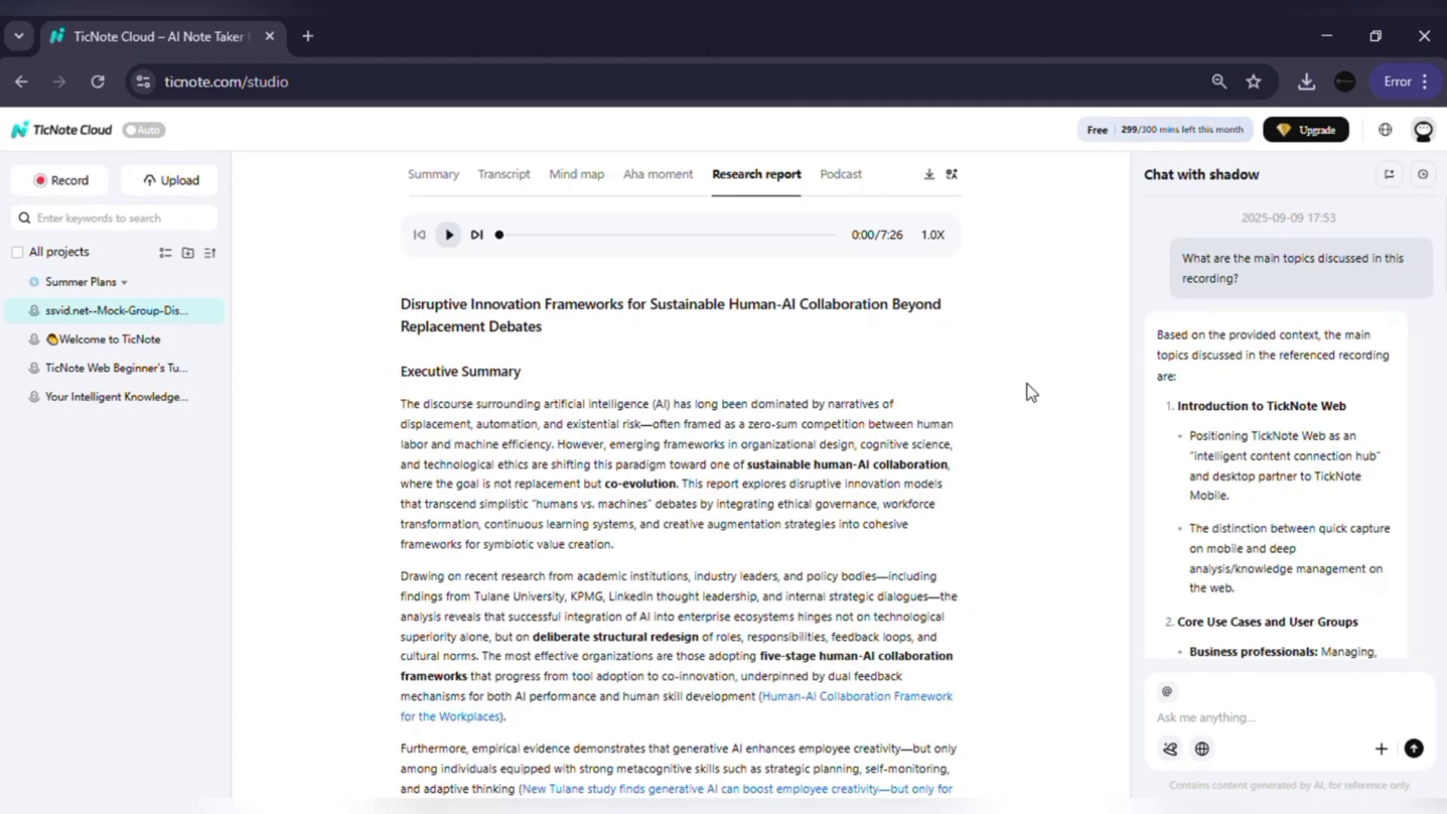
Scroll down through the research report and back up toward the top.
scroll(1031, 392, down, 3)
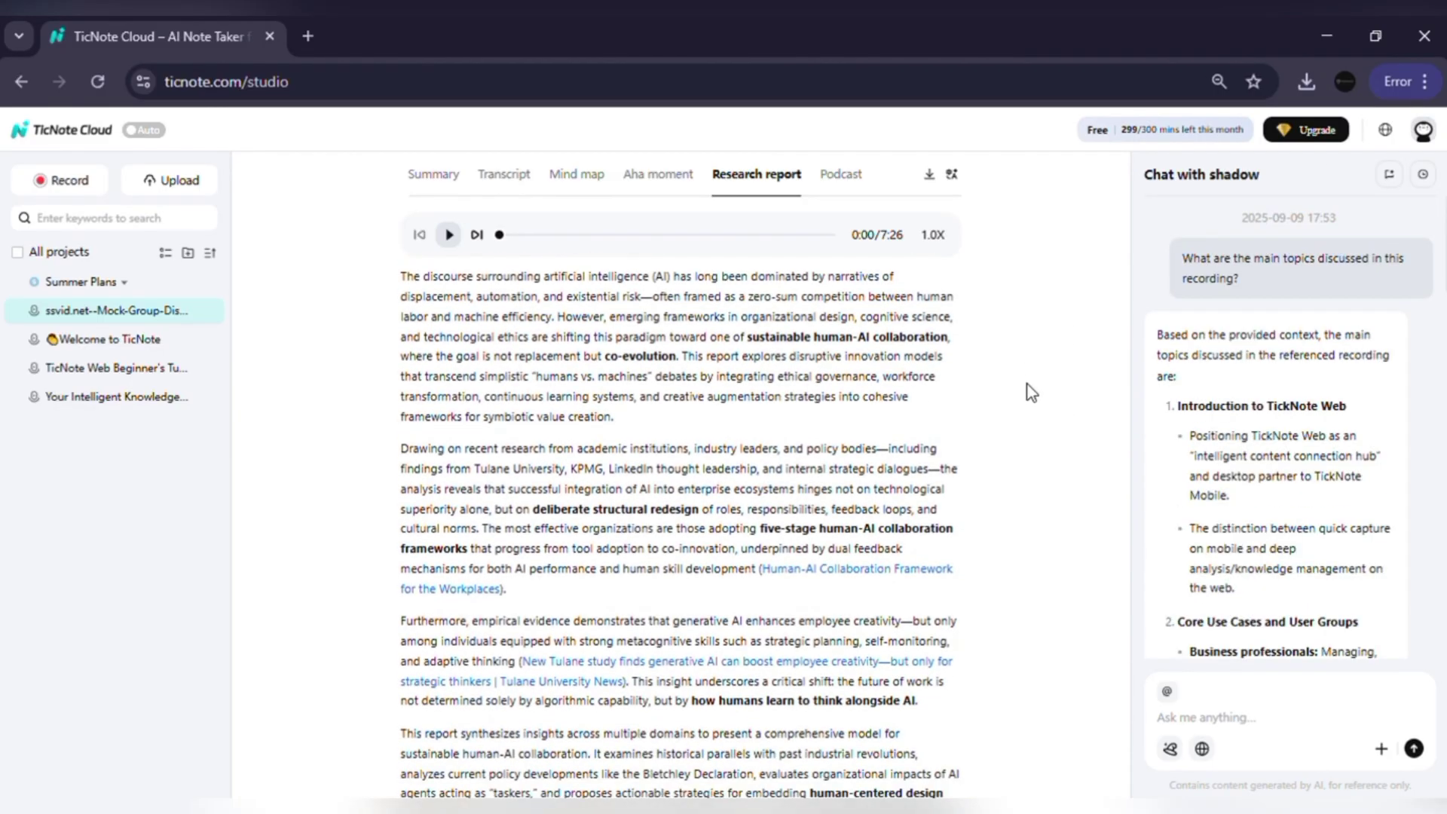
scroll(1031, 392, down, 10)
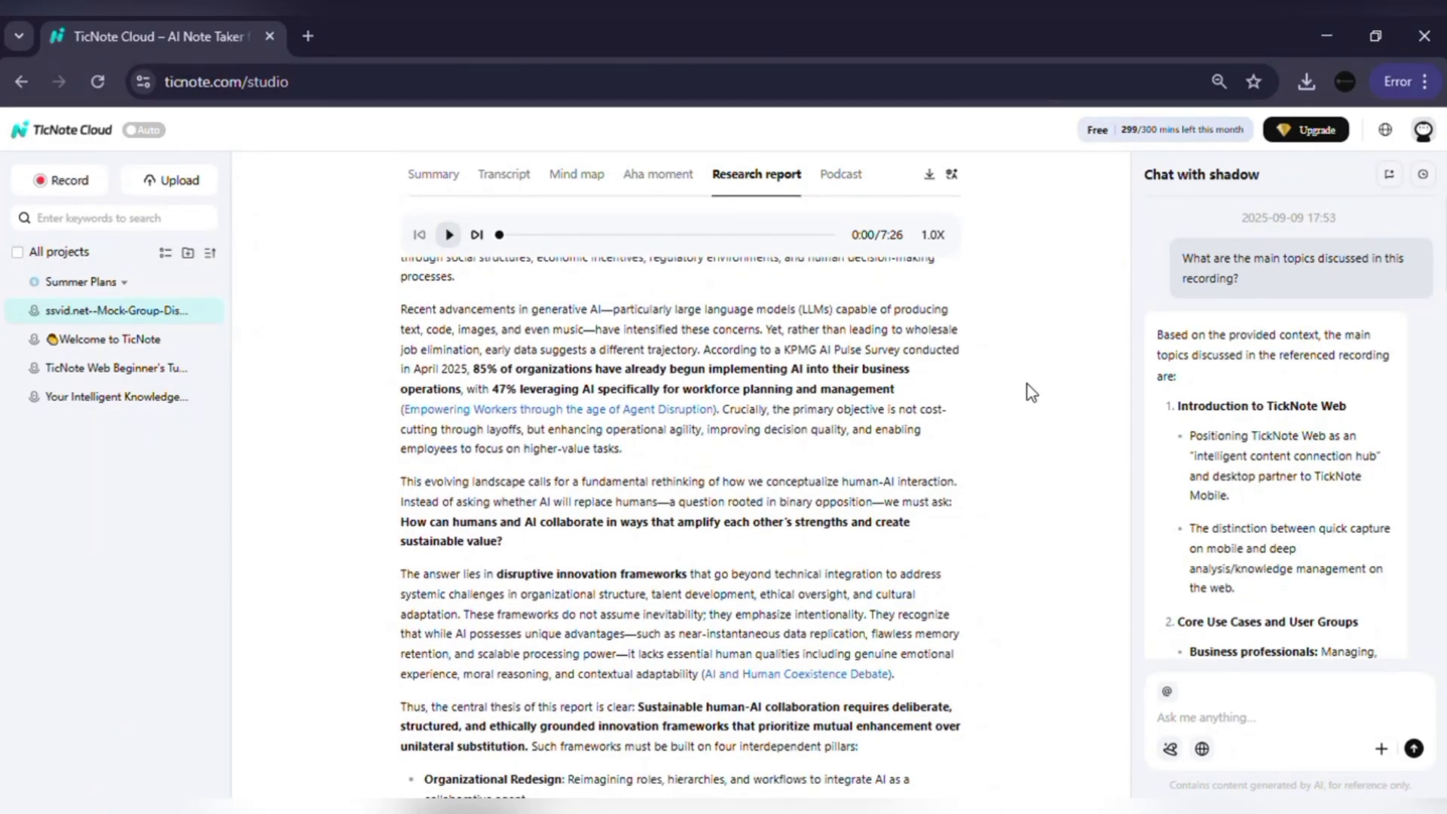
scroll(1031, 392, down, 5)
scroll(1031, 391, down, 10)
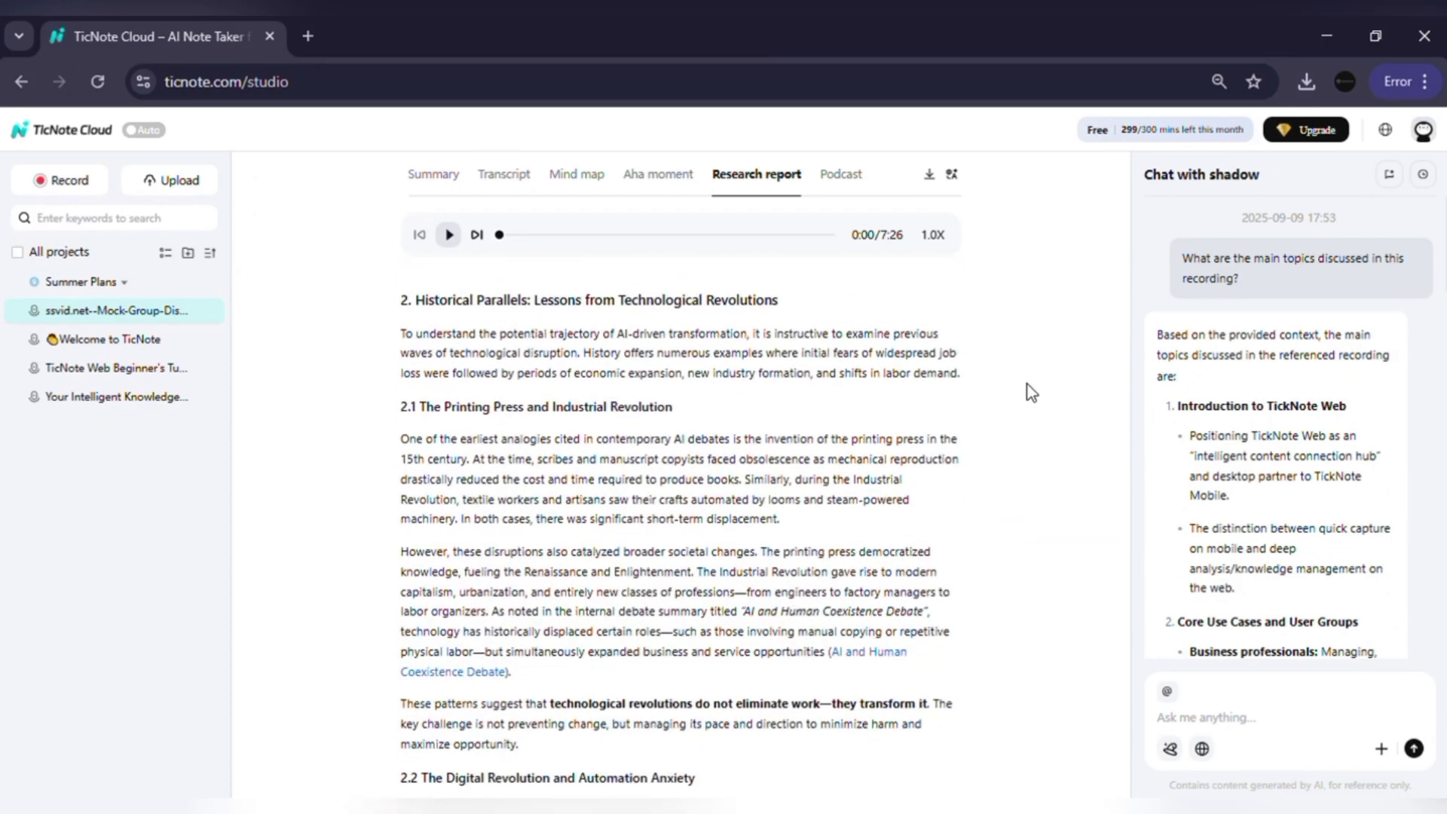
scroll(1027, 396, up, 20)
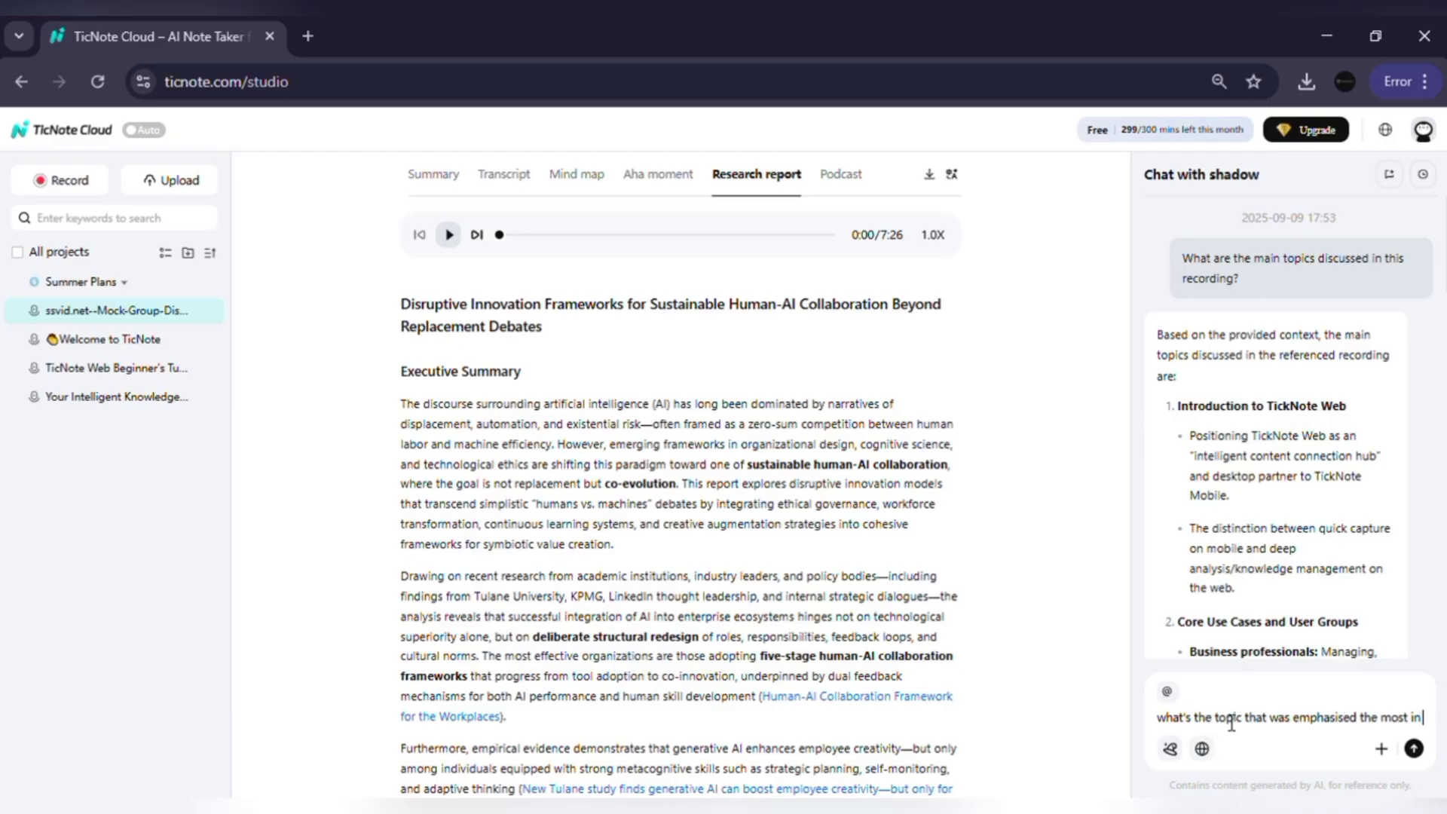
Send 'what's the topic that was emphasised the most in this', then follow-ups 'ssvid.net' and 'articles'.
text(this)
key(Return)
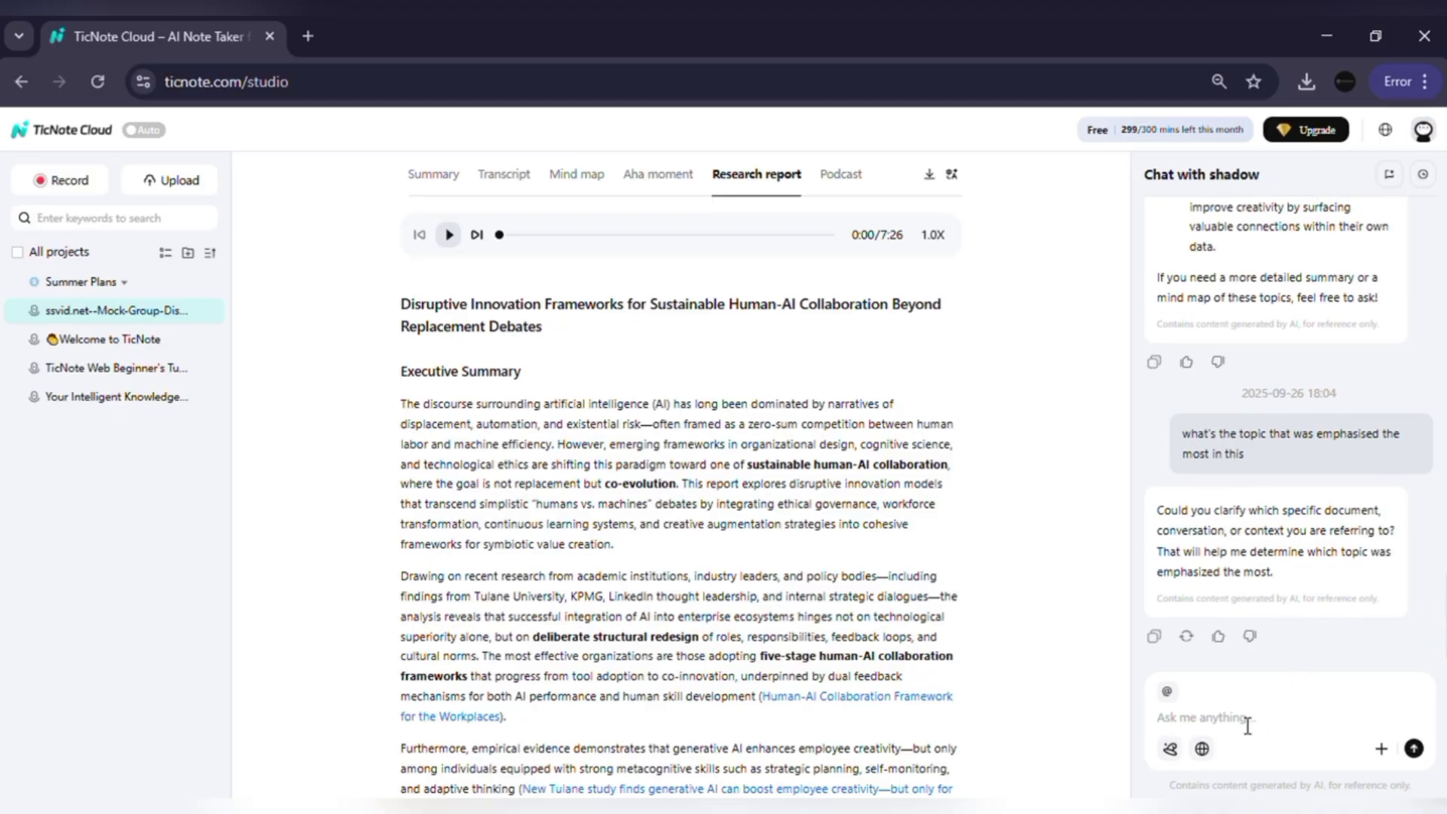
text(ssvid.net)
key(Return)
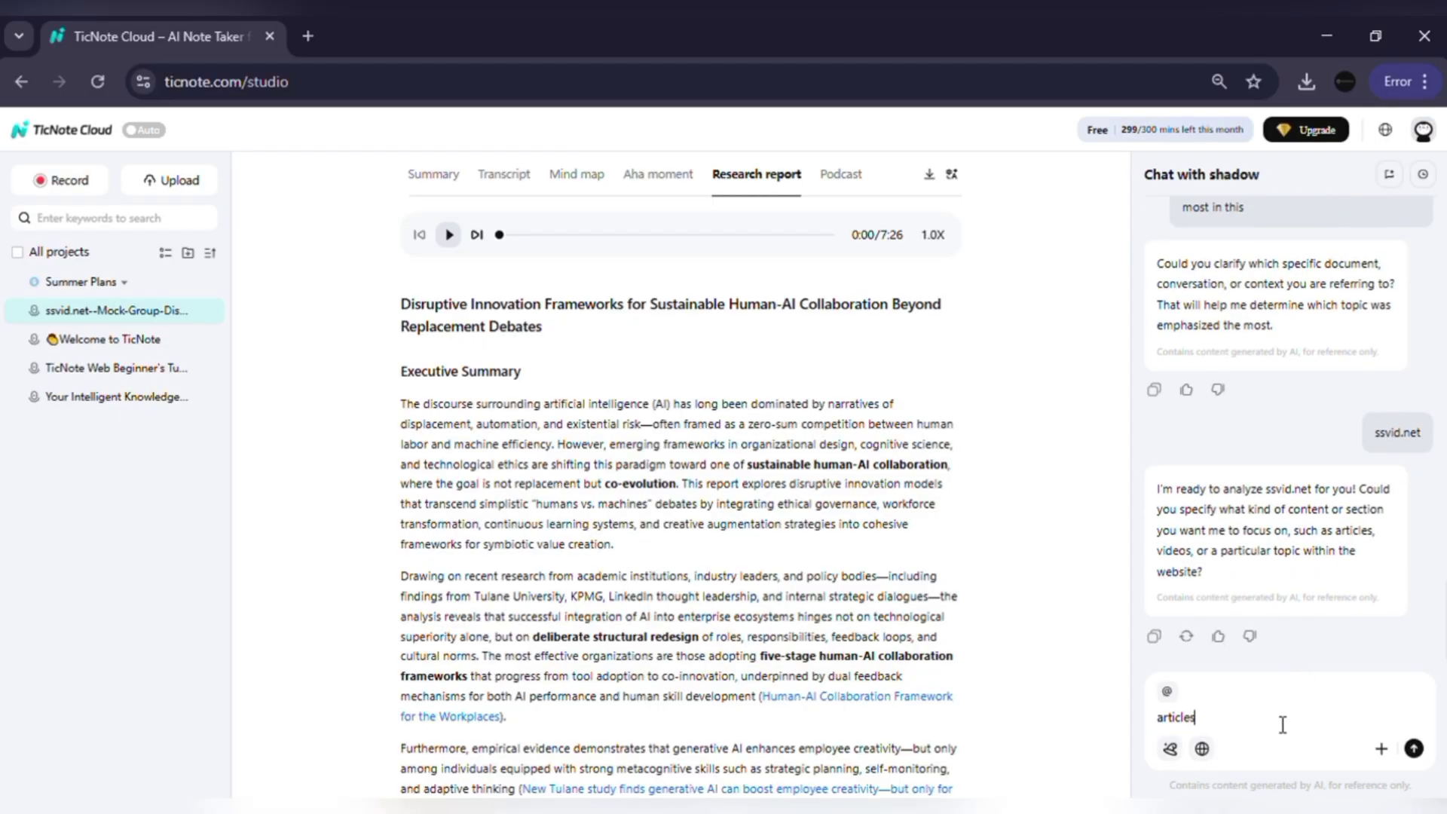
text(articles)
key(Return)
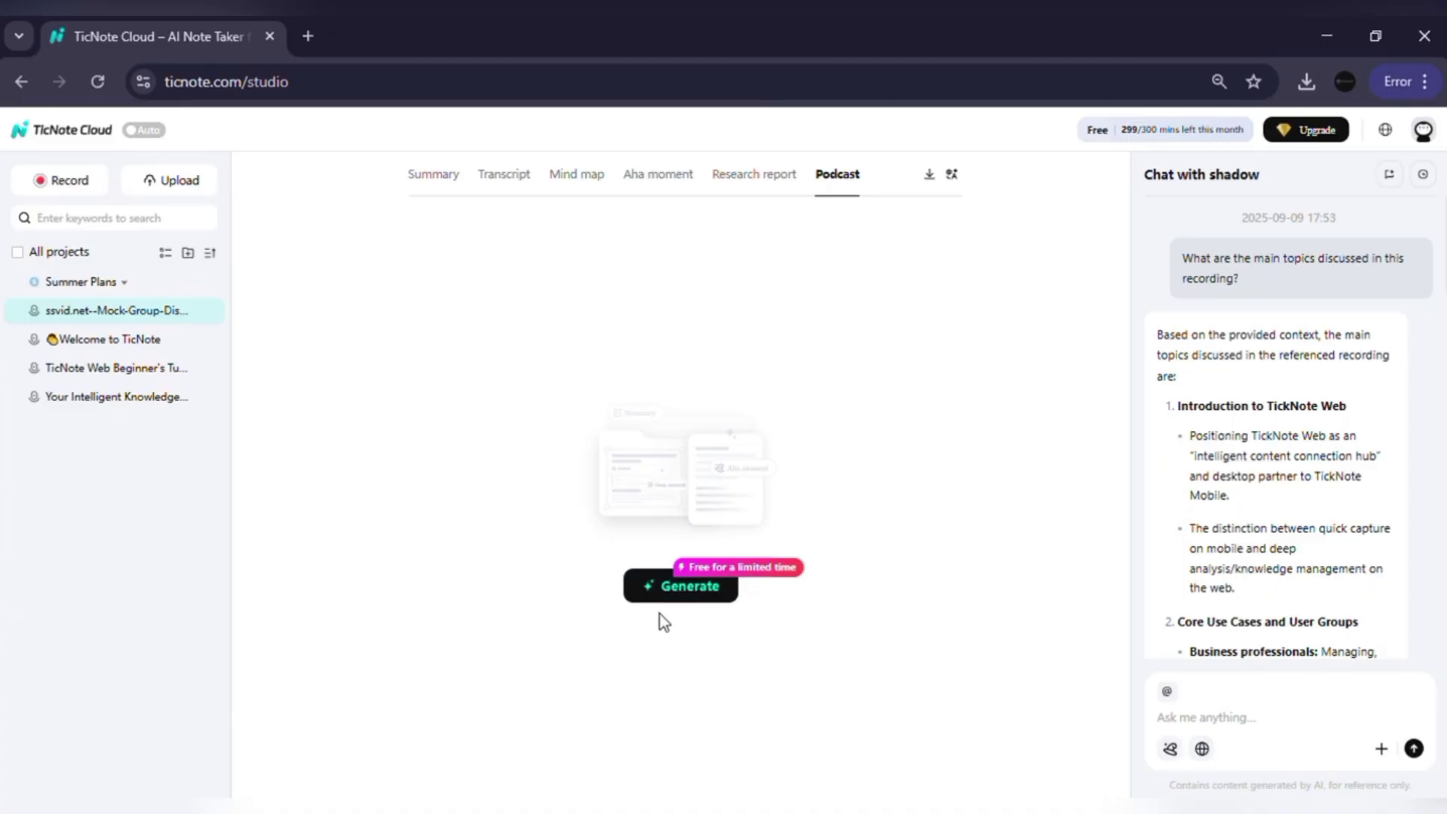
Generate the 2:51 podcast version of the group discussion recording.
click(669, 596)
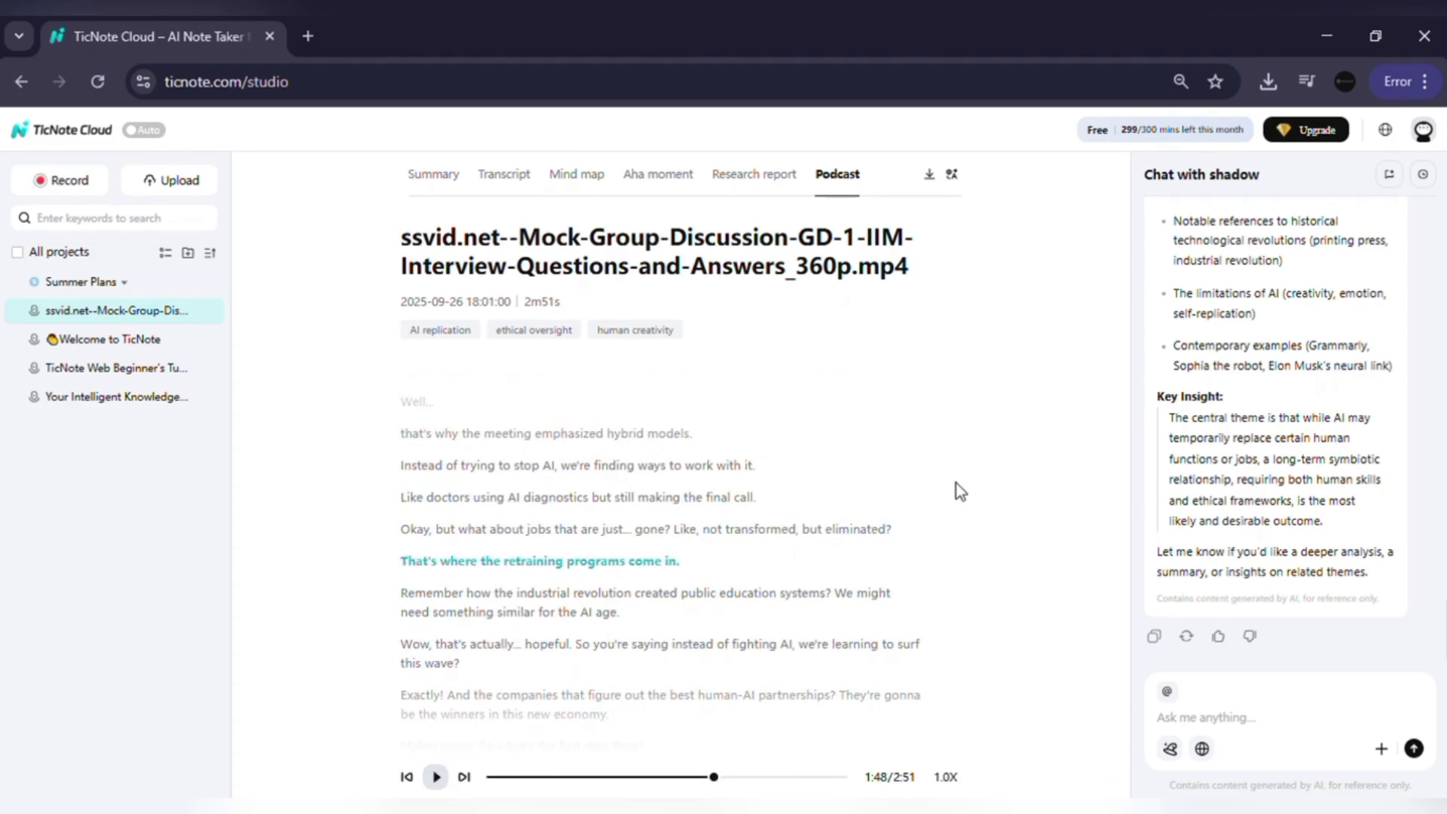
click(463, 183)
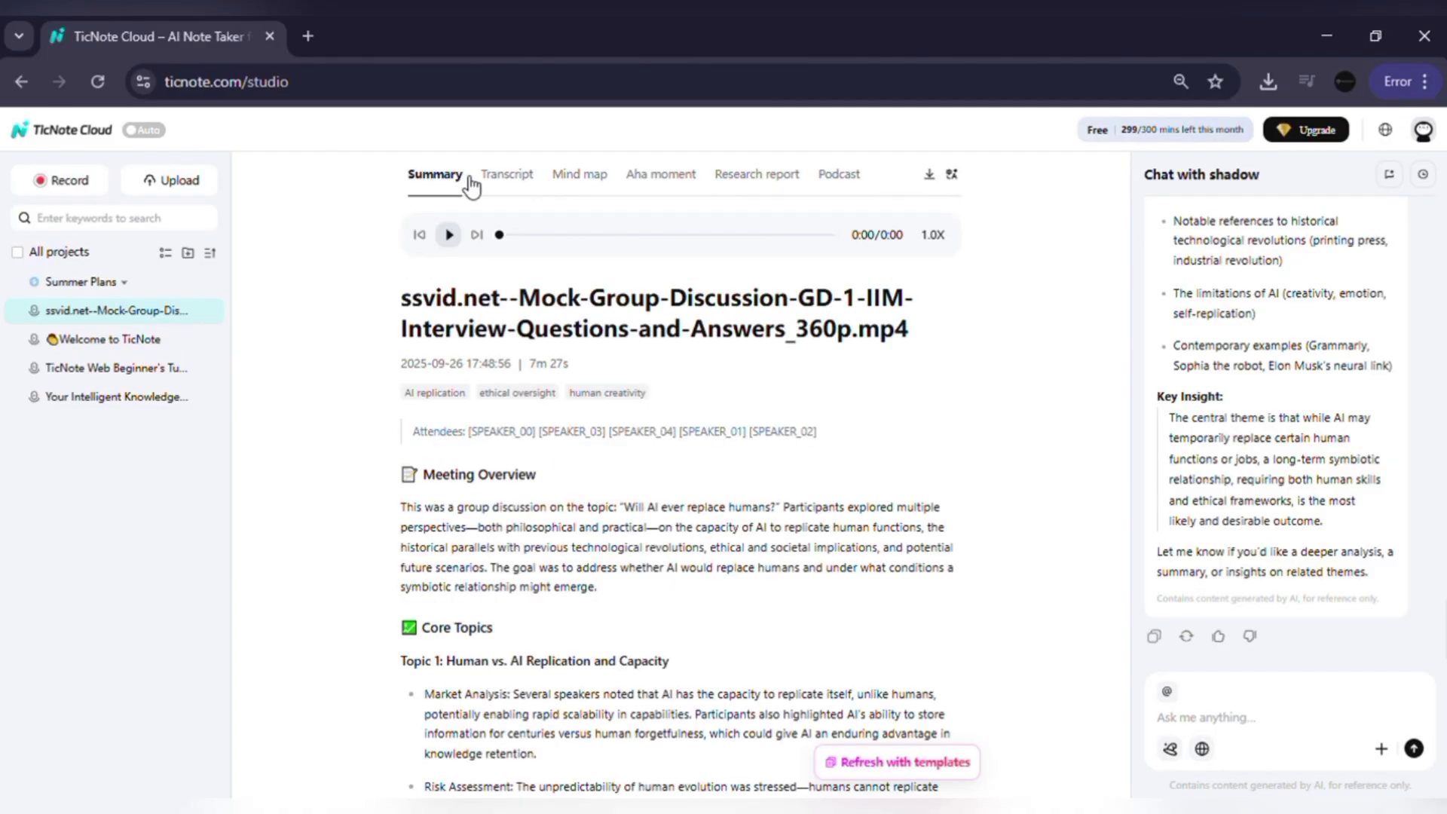
click(522, 183)
click(588, 183)
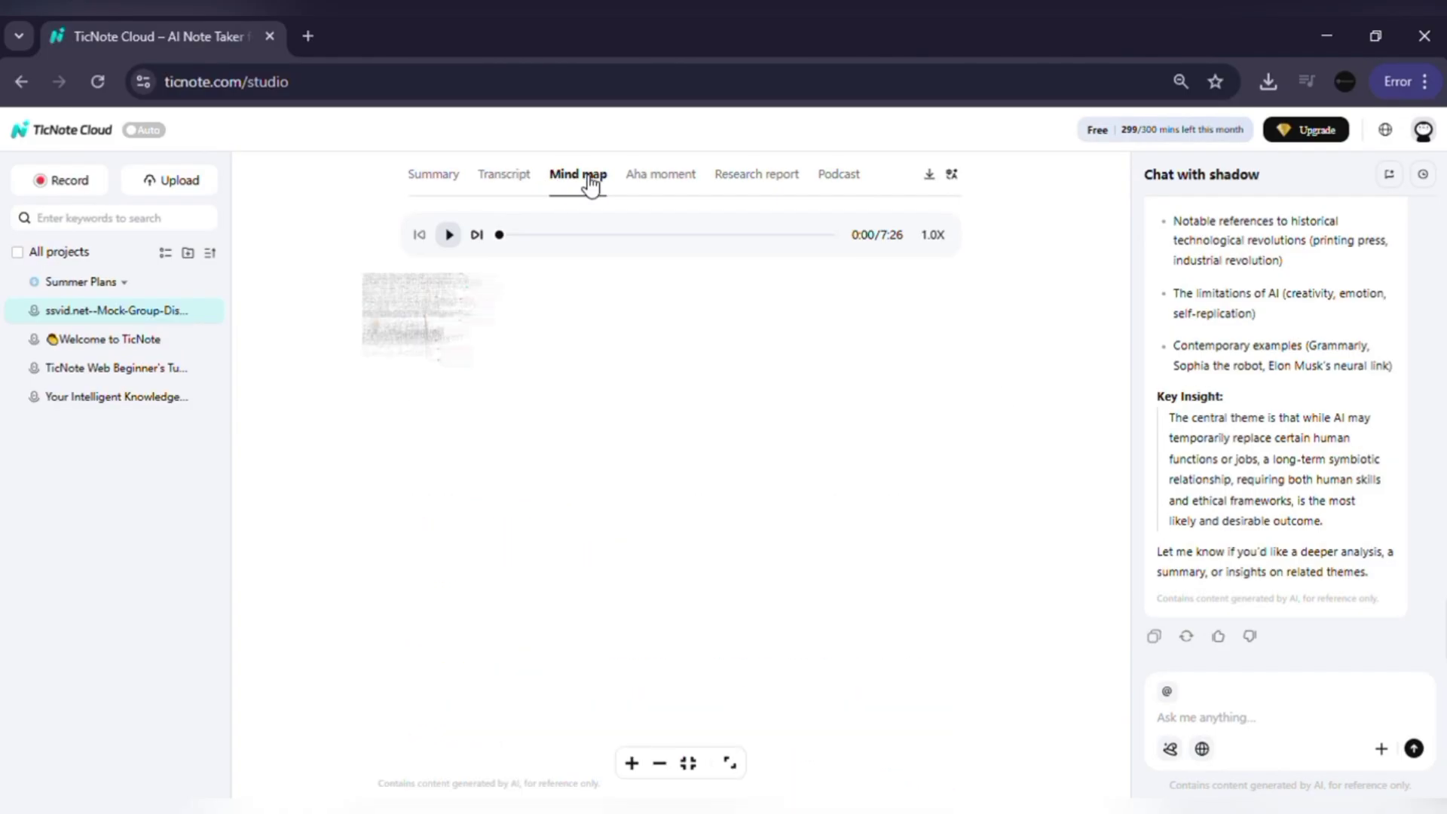
click(669, 185)
click(758, 181)
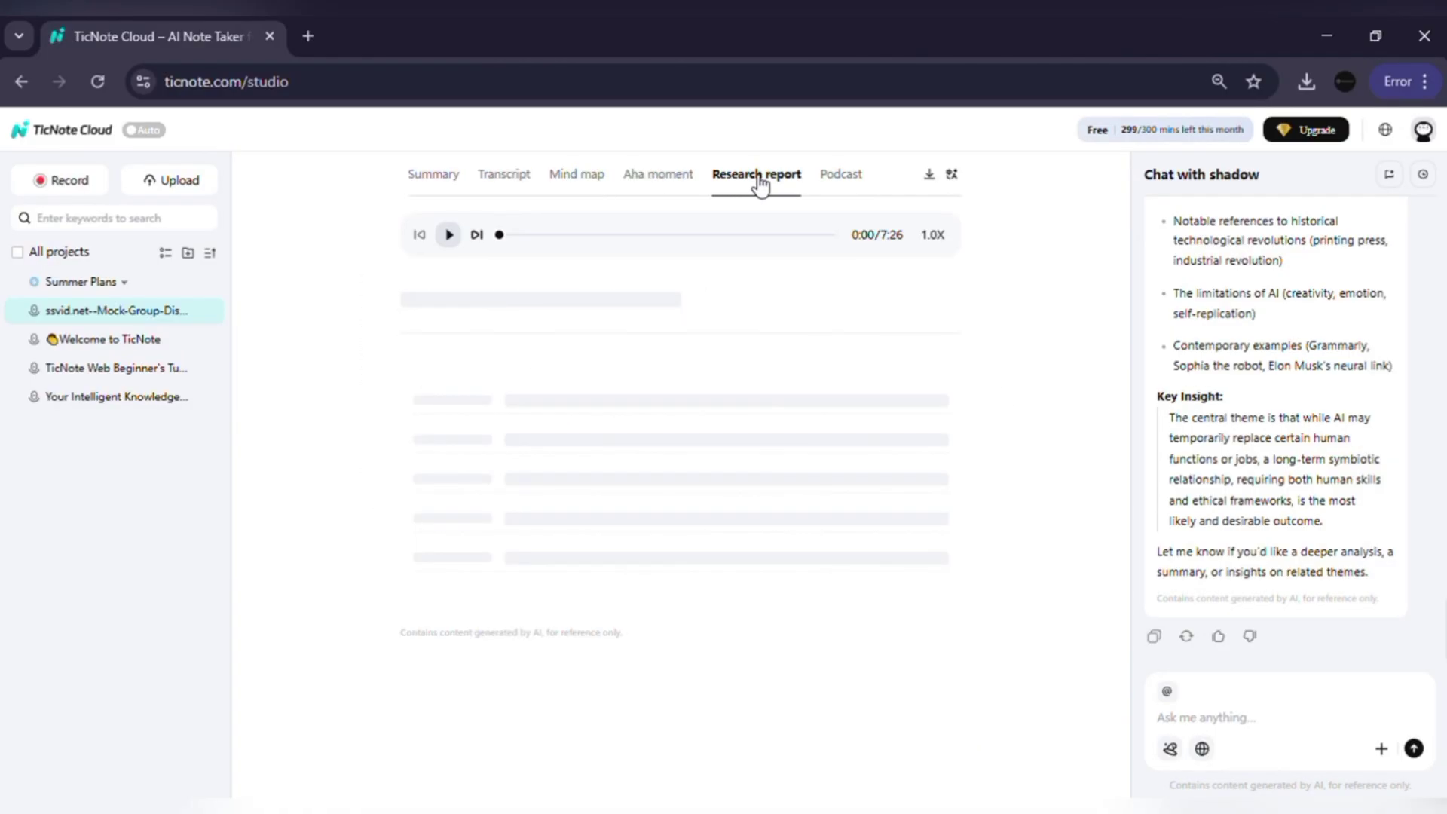
click(837, 177)
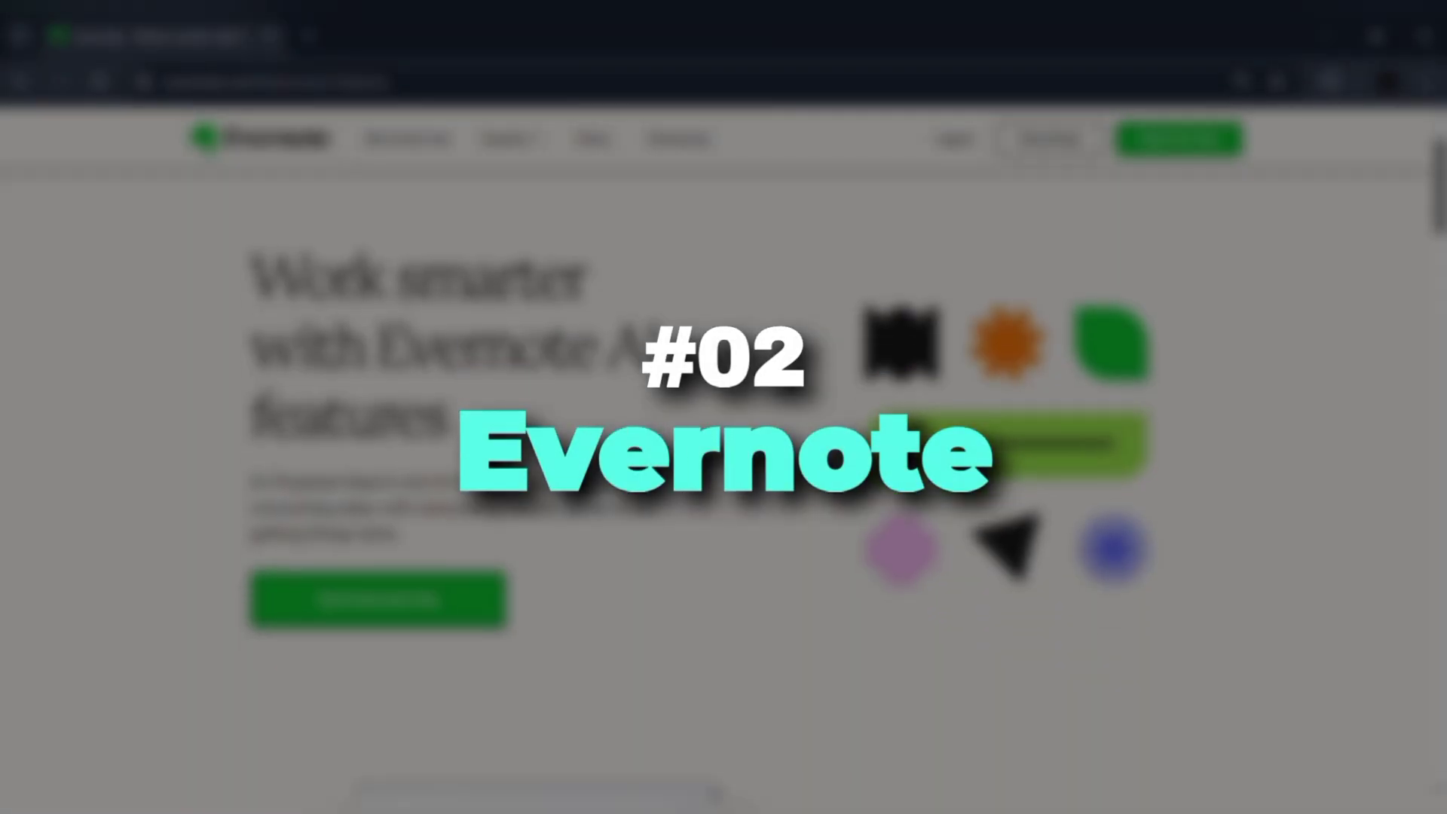
Scroll through Evernote's 'Work smarter with Evernote AI features' page.
scroll(723, 452, down, 20)
scroll(1030, 349, down, 3)
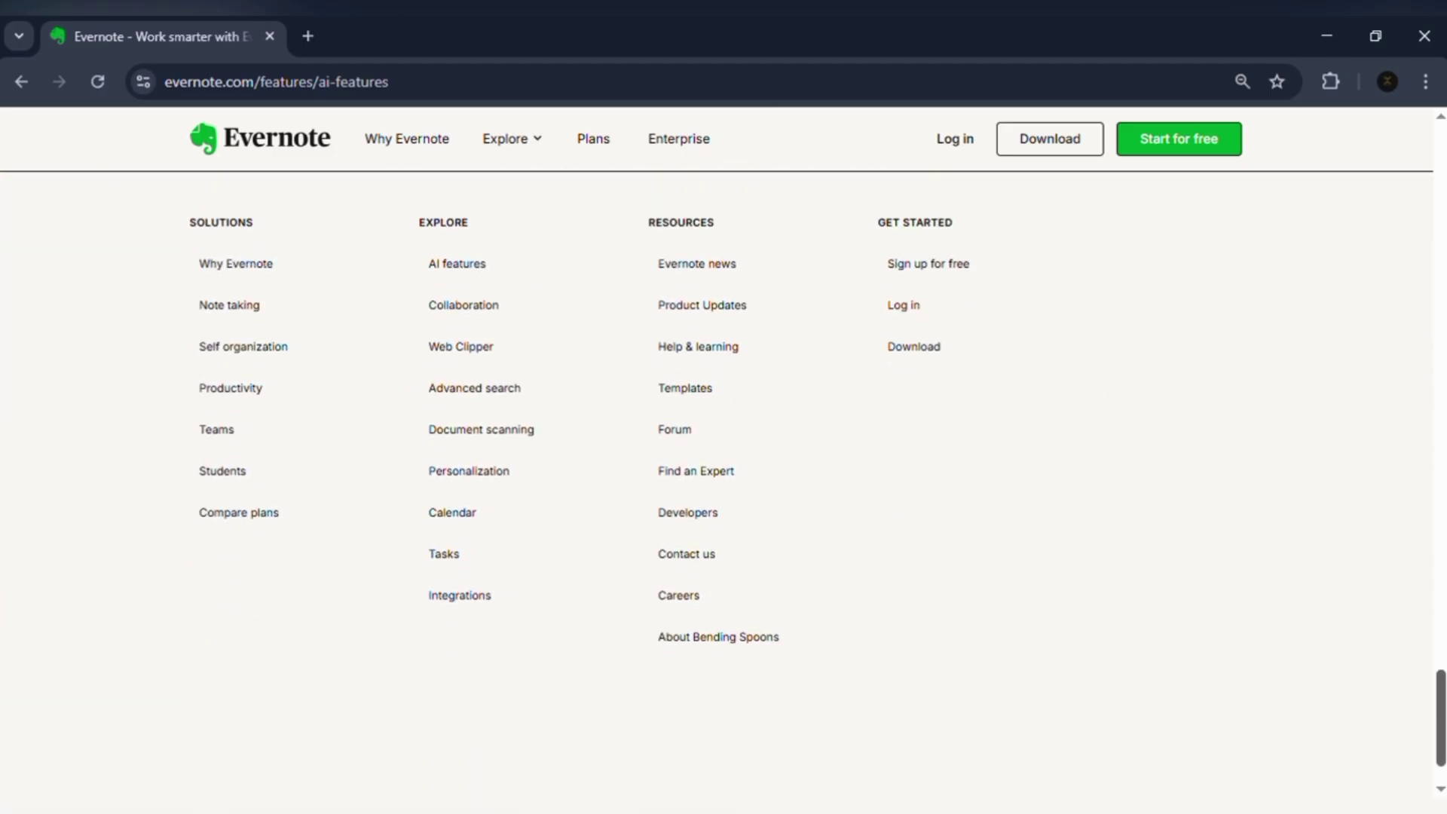
scroll(1031, 349, up, 20)
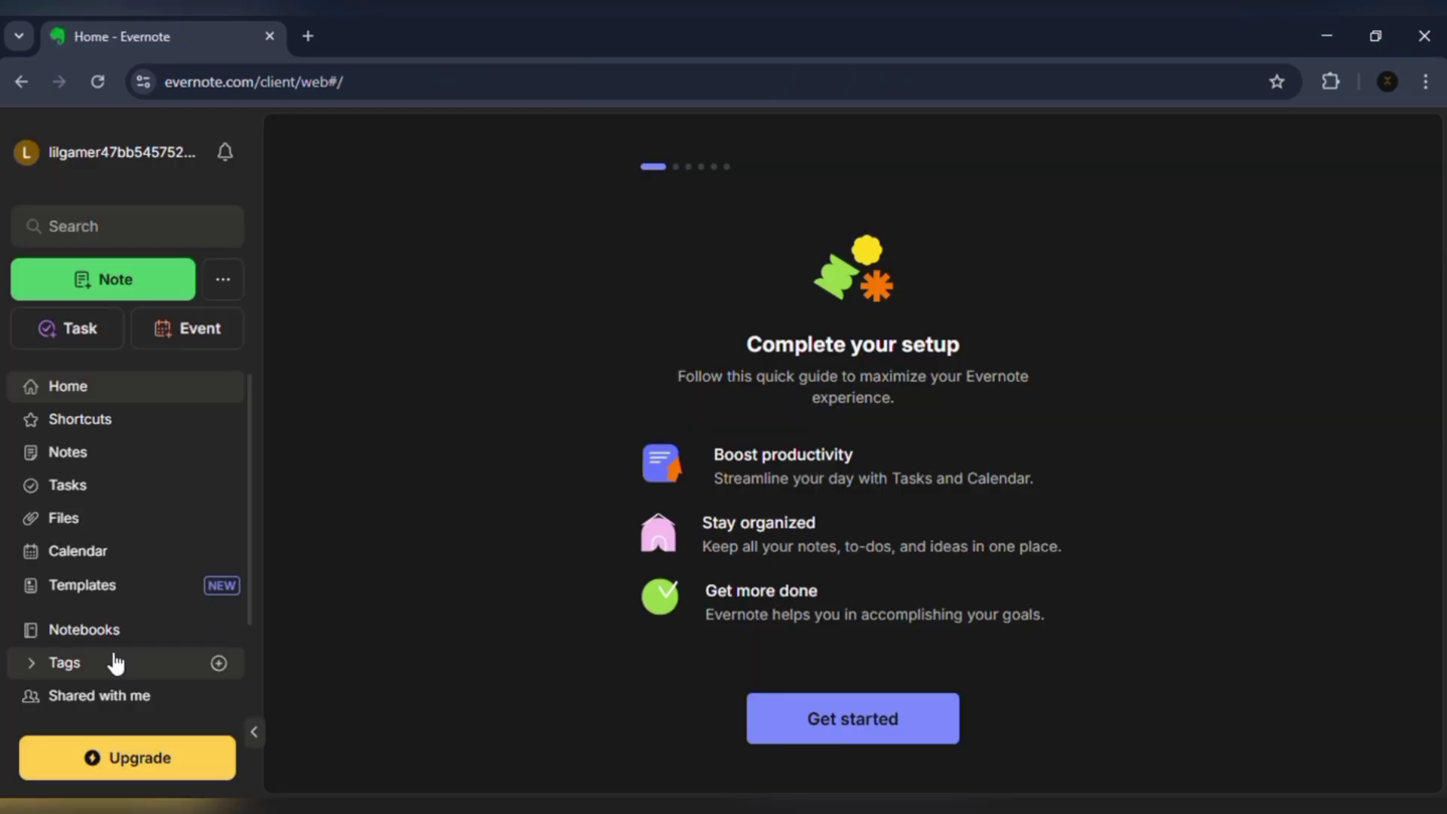
Browse Evernote's Notebooks, Tags, Notes, Tasks, Files, Calendar and Templates pages.
click(113, 633)
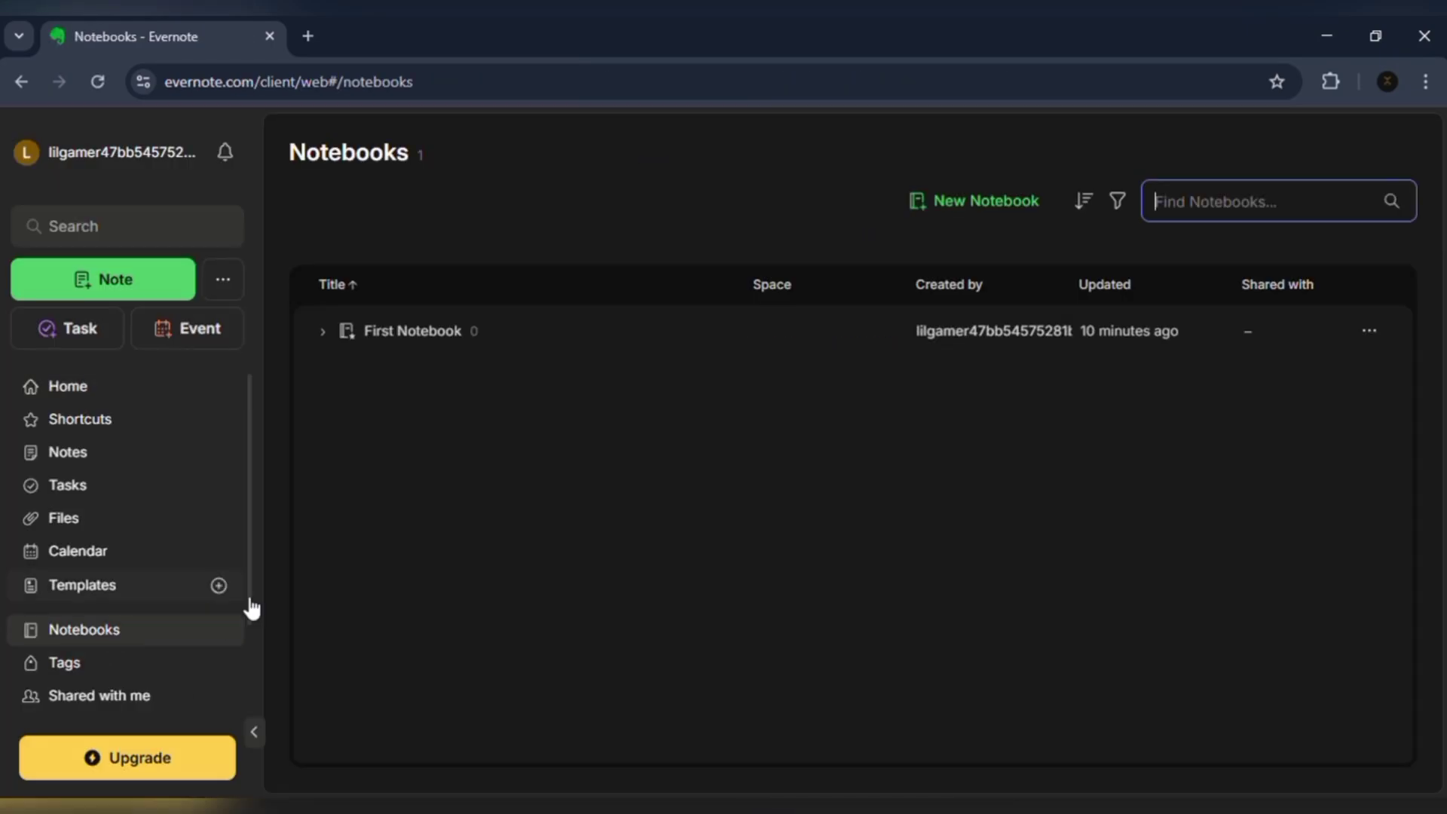
scroll(252, 607, down, 1)
click(121, 601)
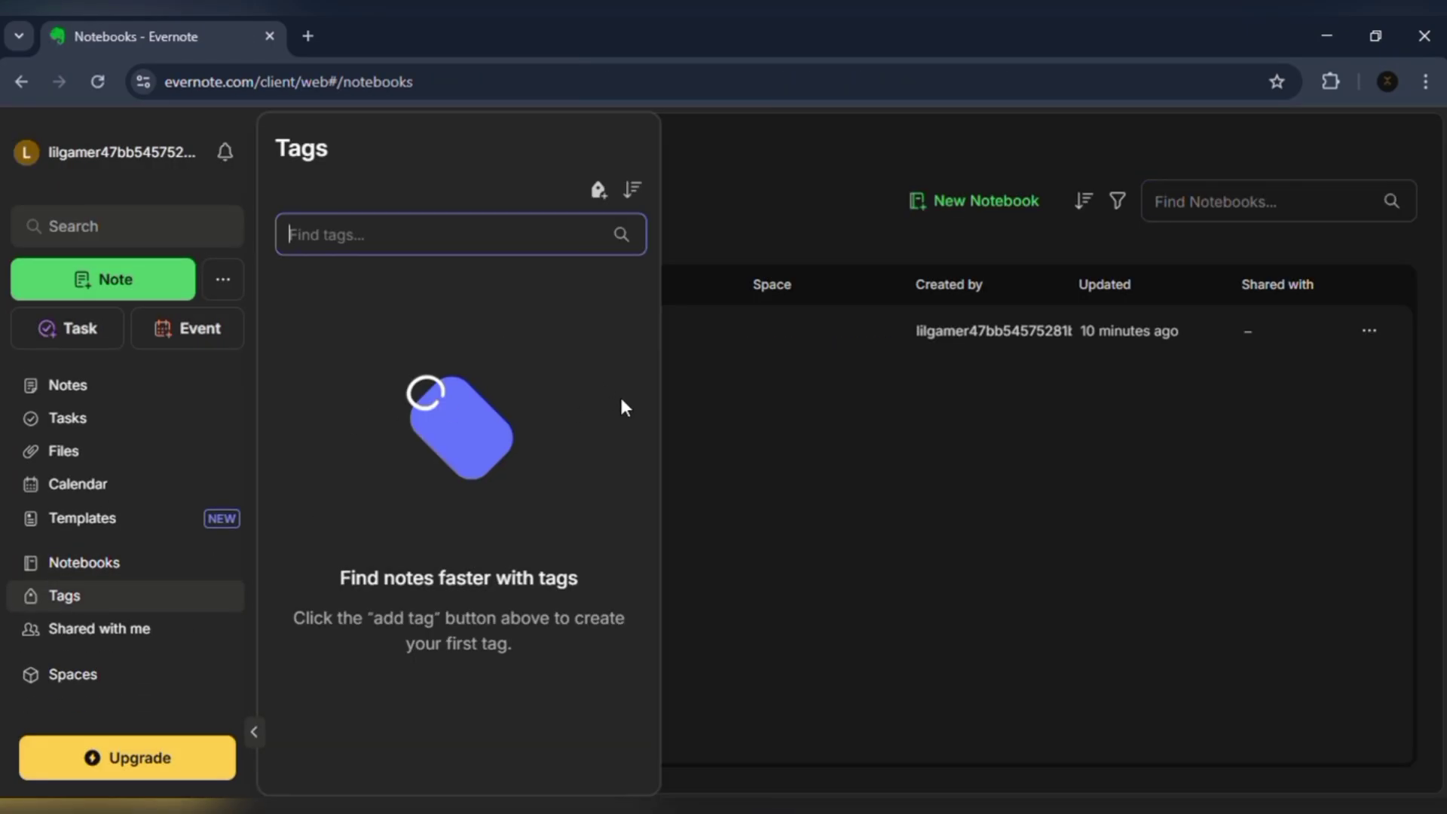
click(132, 385)
scroll(246, 443, up, 1)
click(149, 421)
click(145, 422)
click(94, 484)
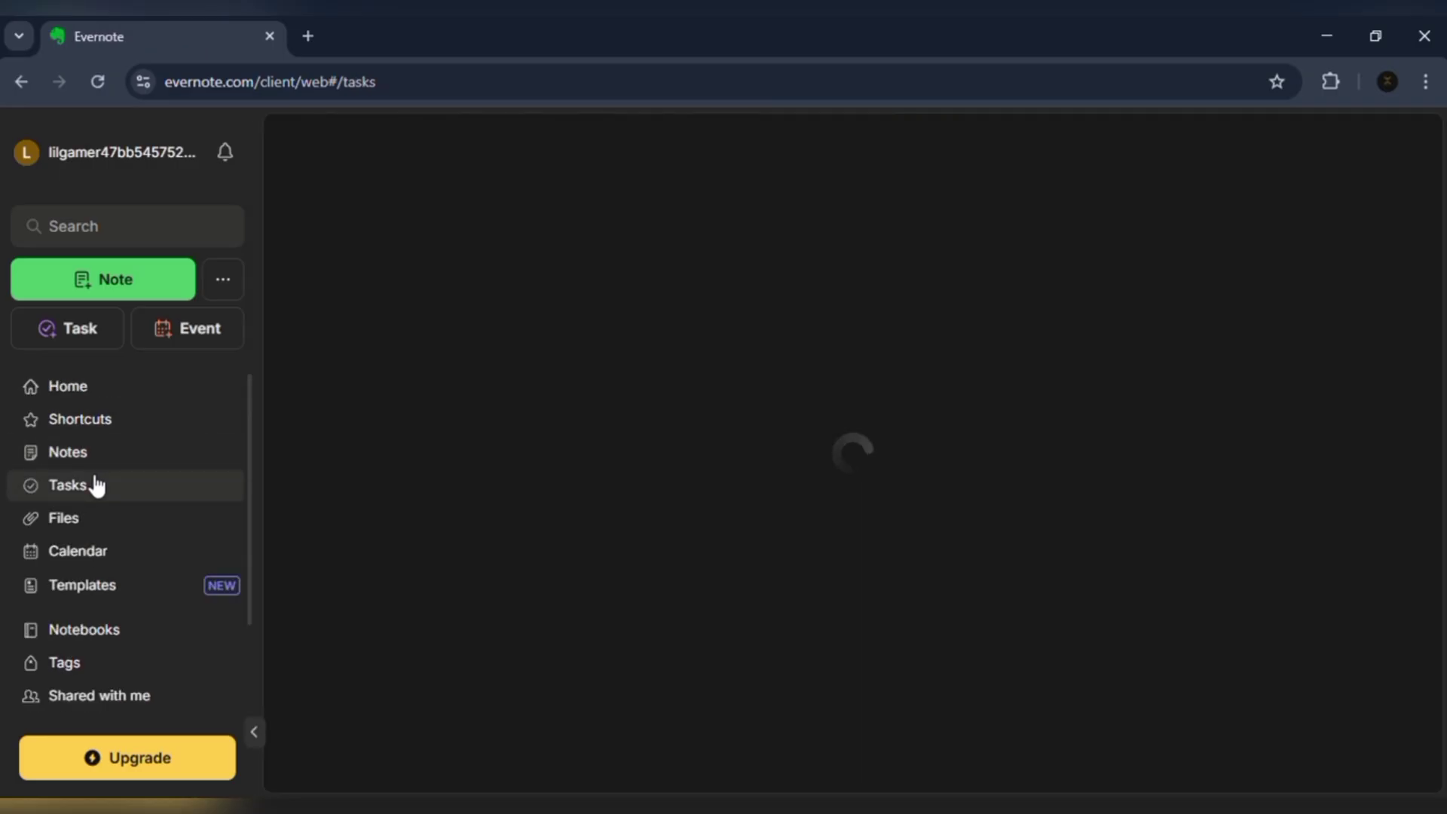
click(96, 522)
click(98, 552)
click(103, 589)
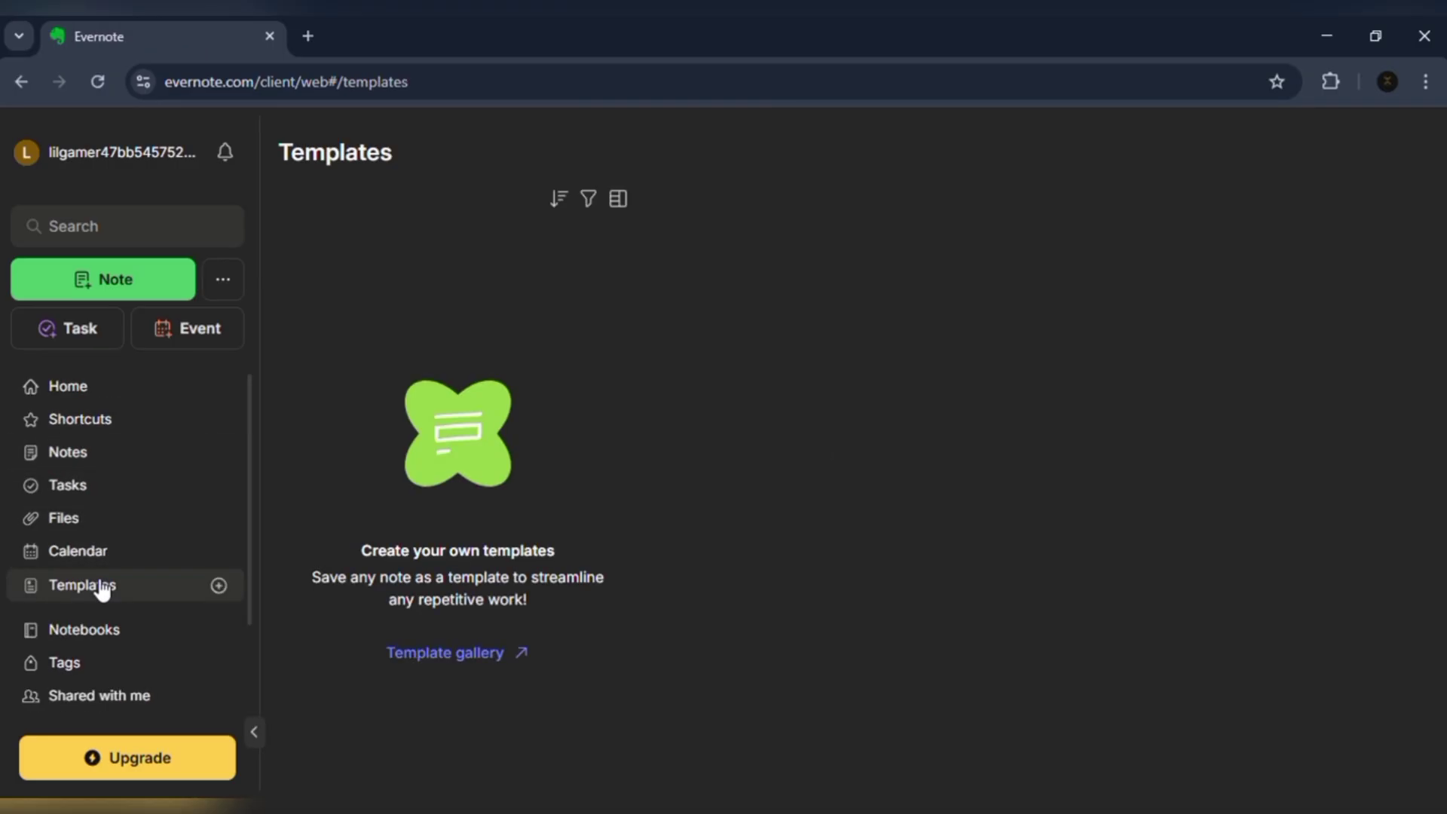
Create the 'Ai advancements Seminar' notebook and fill its note with the Daily Journal template.
click(111, 388)
text(Ai advancements Seminar)
key(Return)
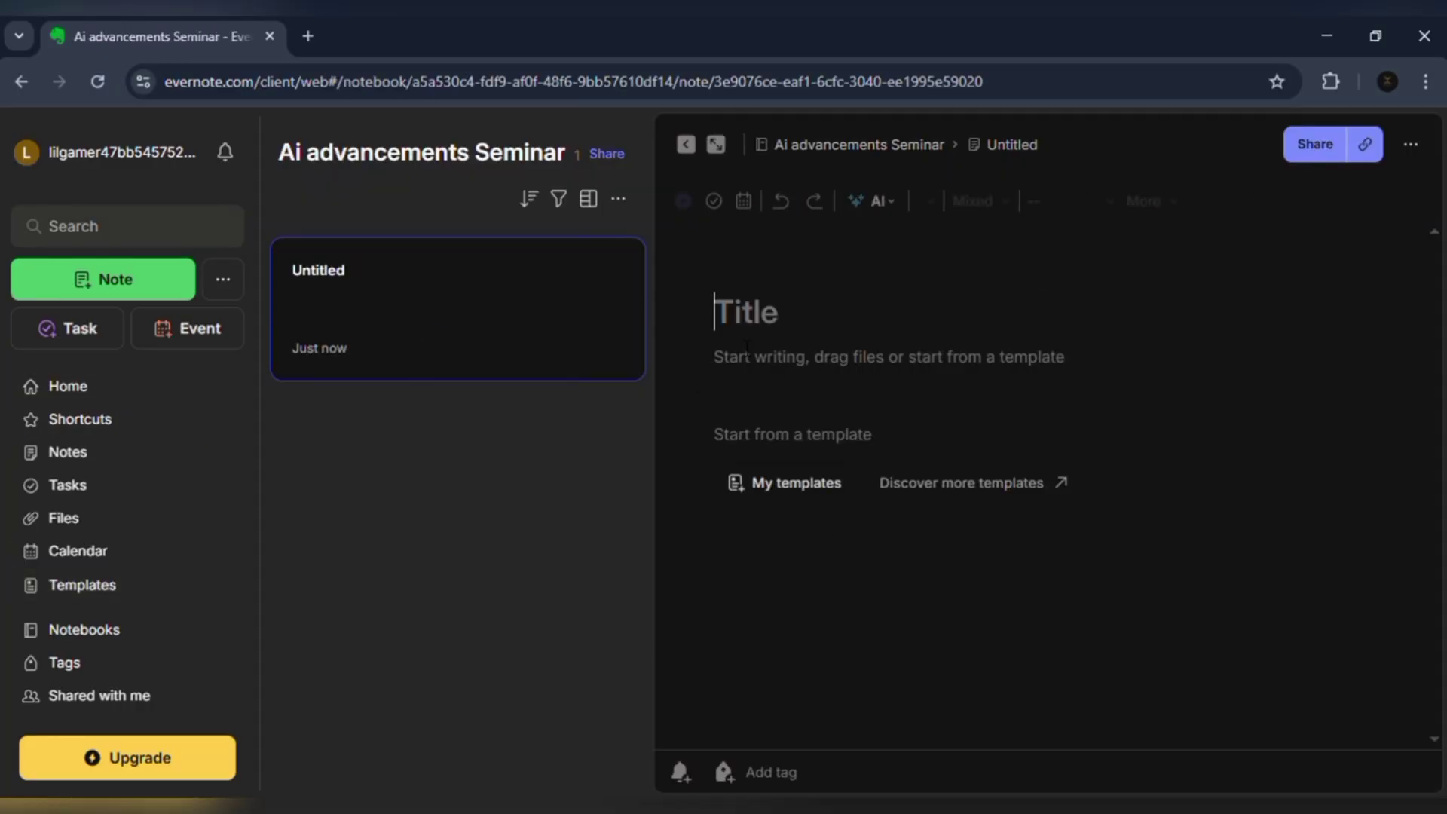
click(797, 482)
click(633, 388)
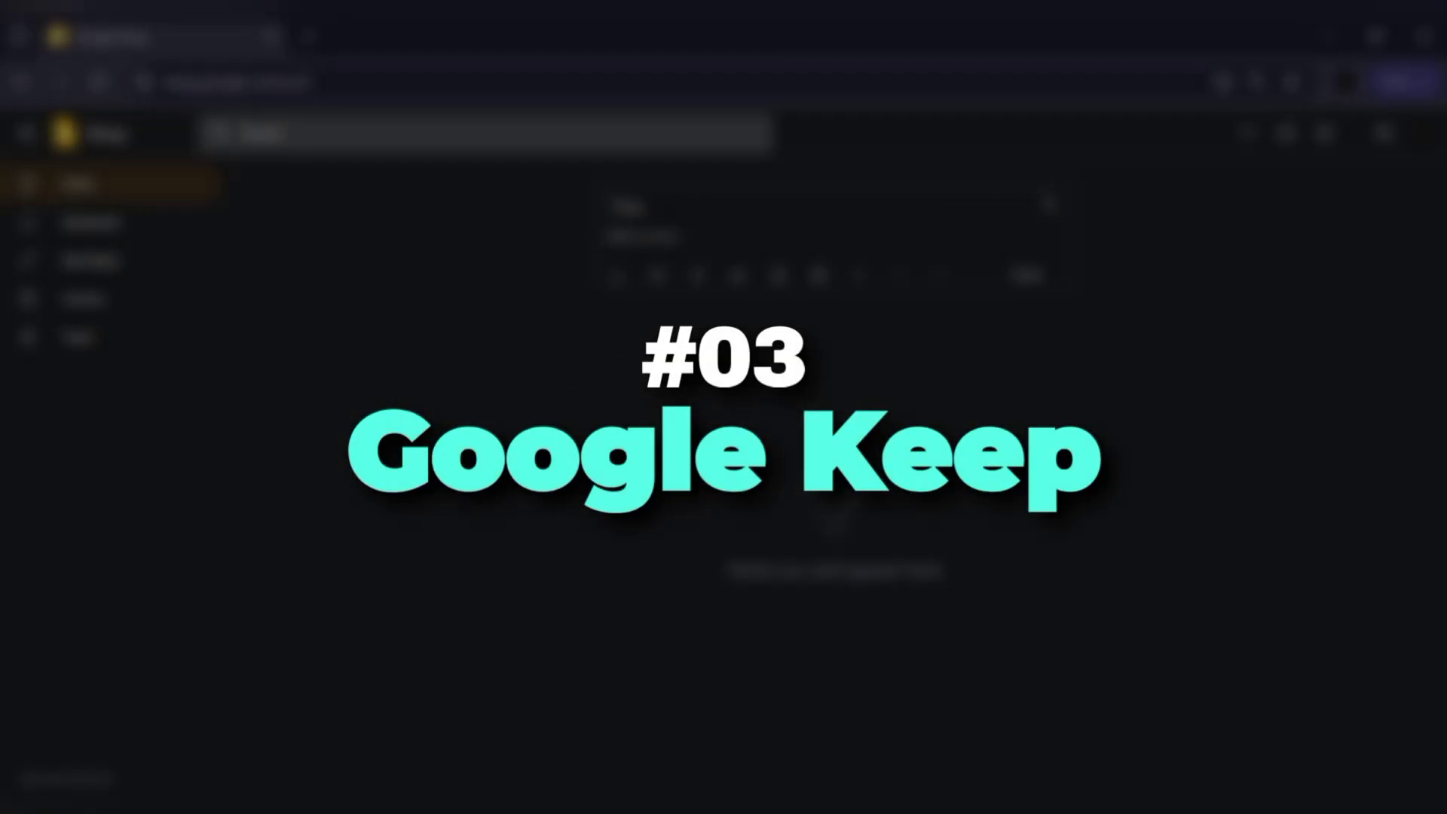
Type 'ai tools' and '- discussion' as lines of the Google Keep note.
text(ai t)
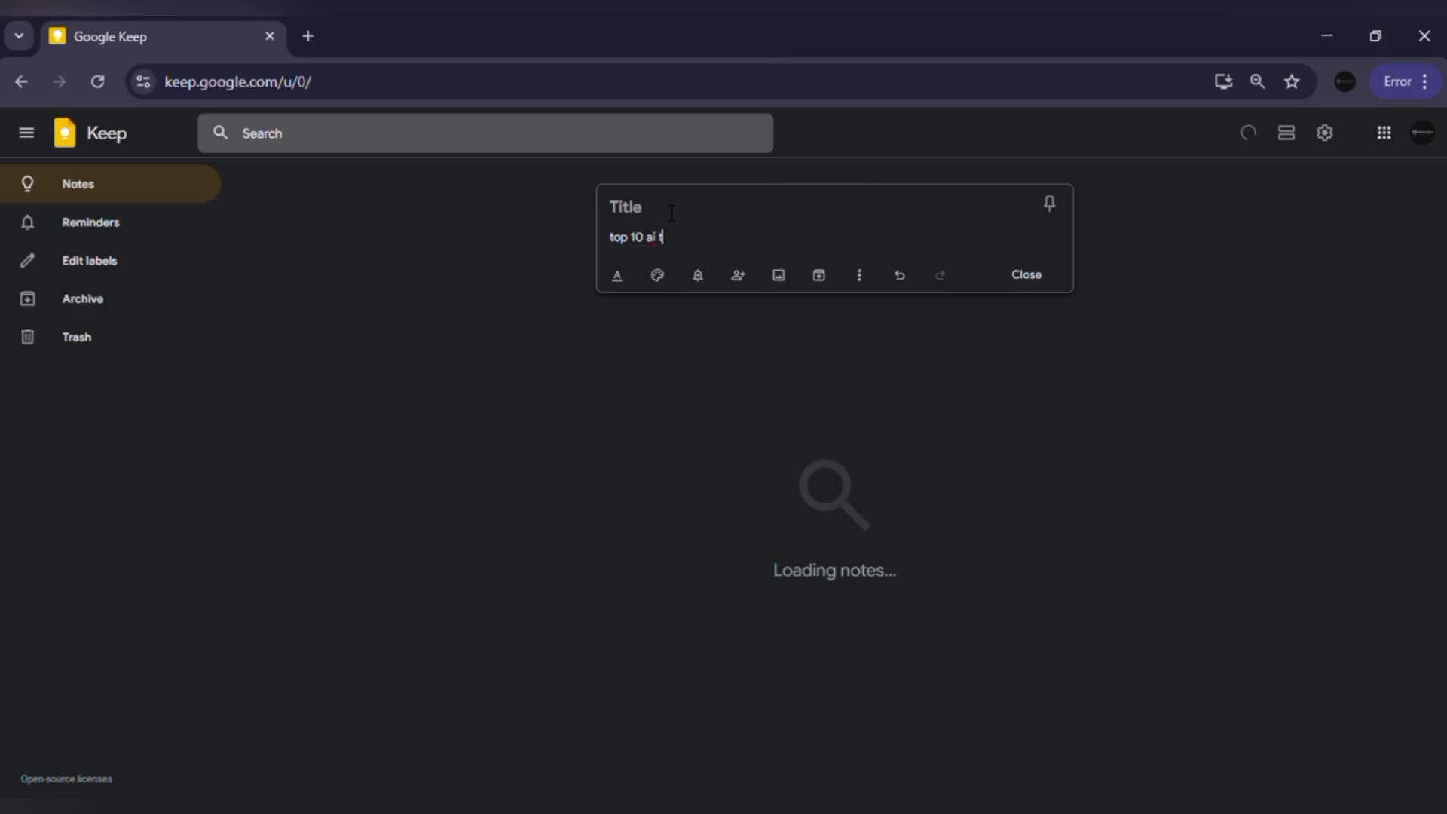
text(ools)
key(Return)
text(- discussion)
key(Return)
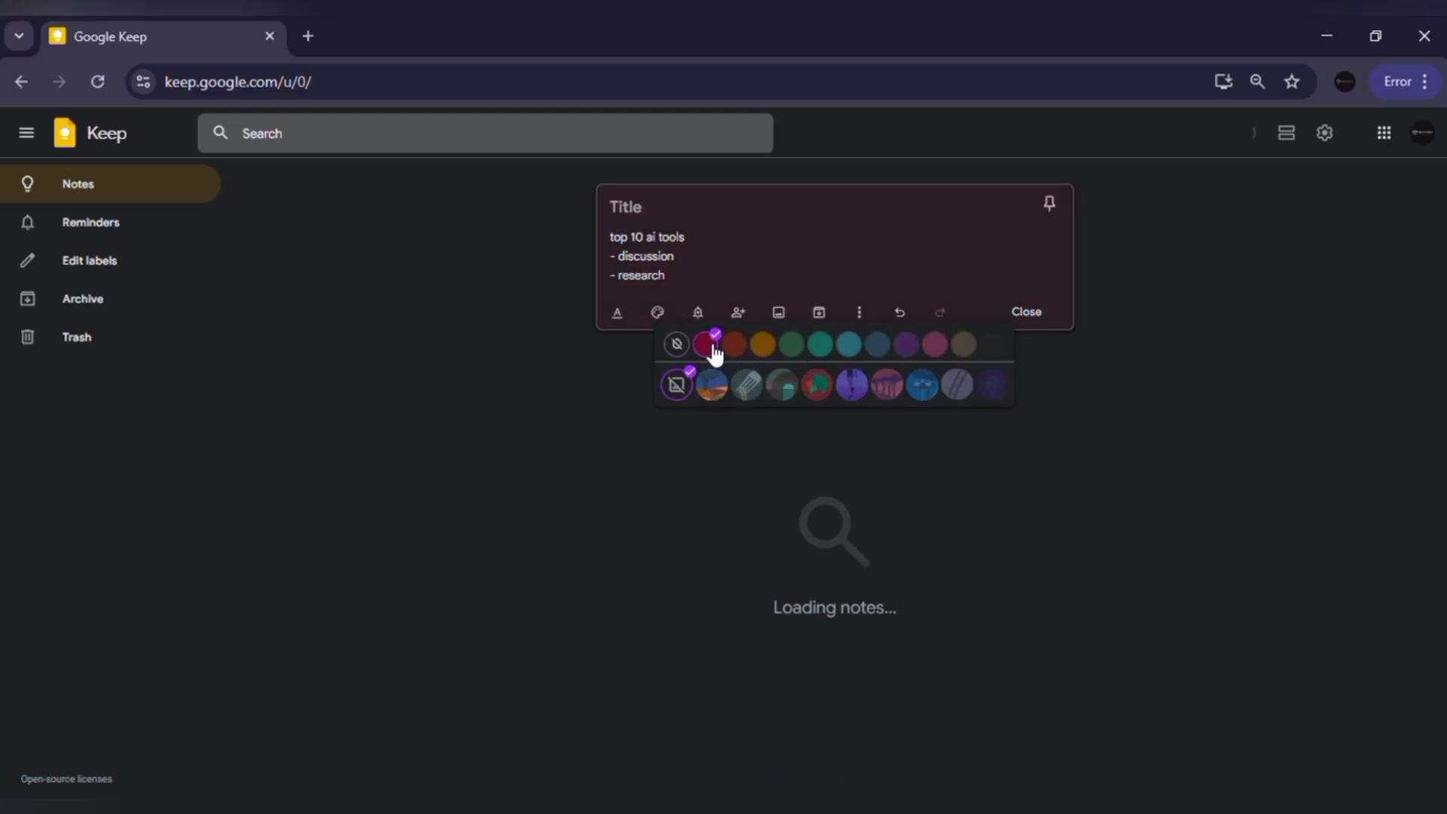
Make the note dark green, set a Today 8:00 PM reminder, add a collaborator, and save.
click(762, 344)
click(791, 345)
click(798, 348)
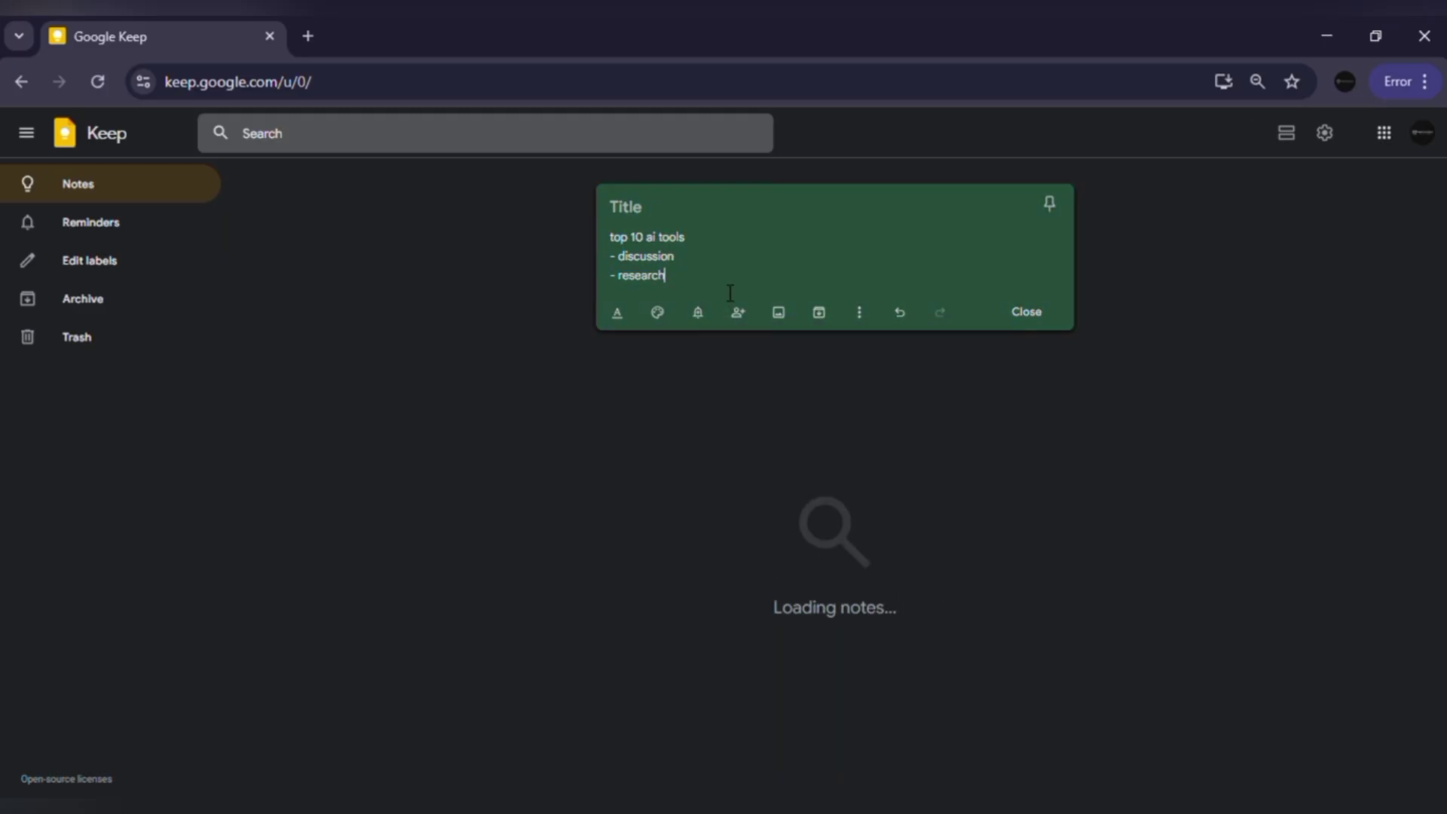
click(827, 410)
click(738, 345)
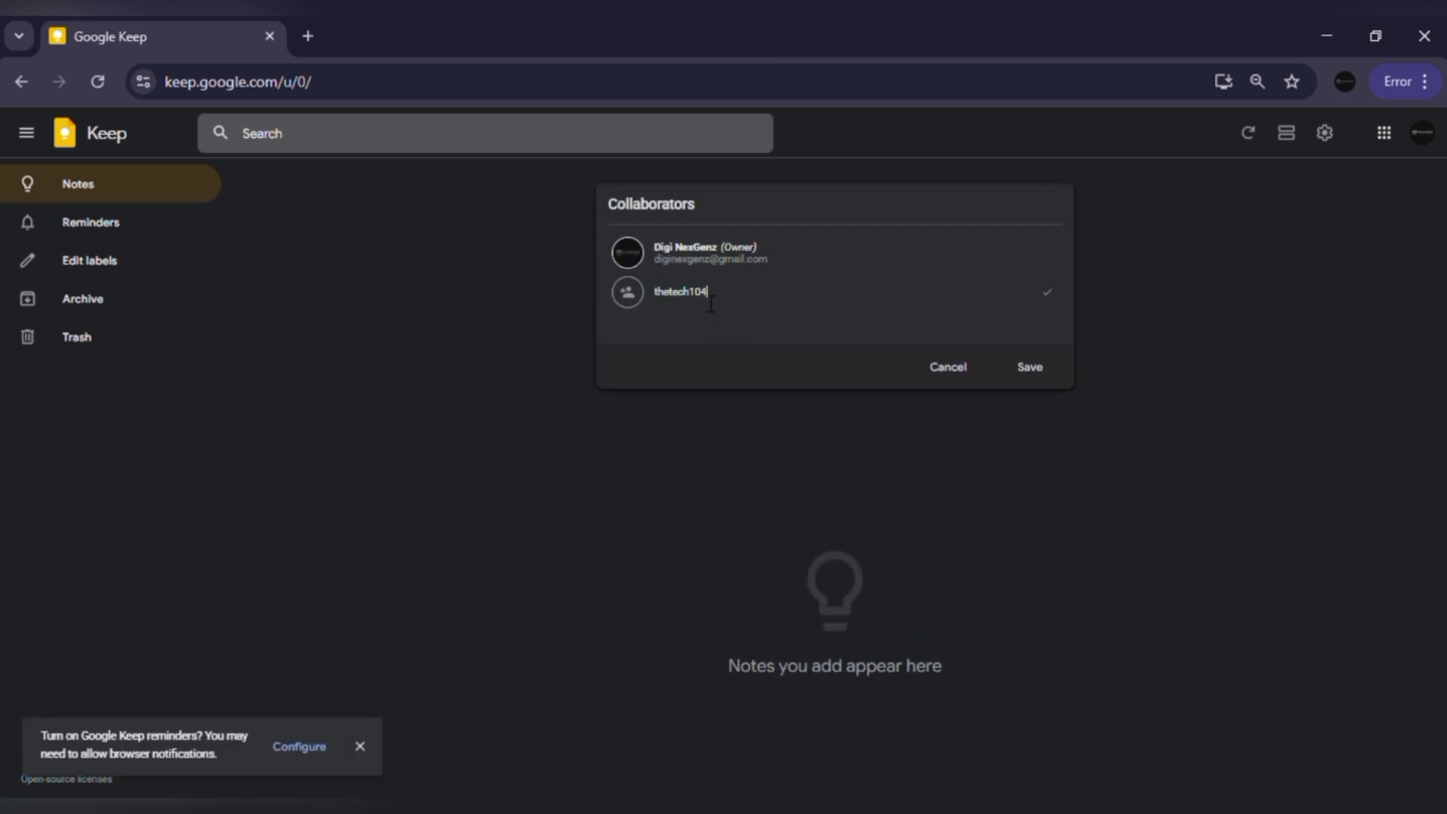
click(1031, 368)
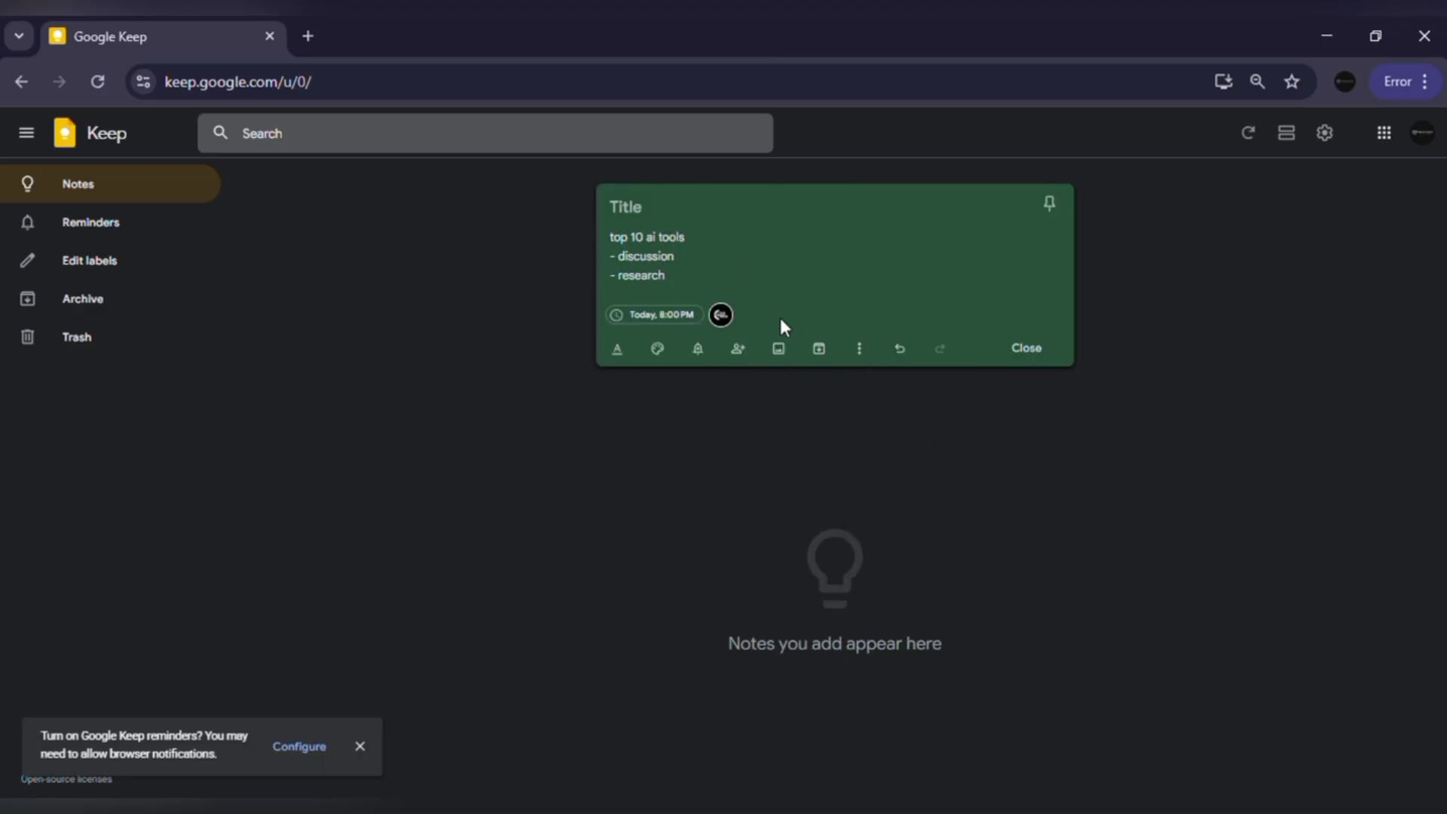
click(1031, 352)
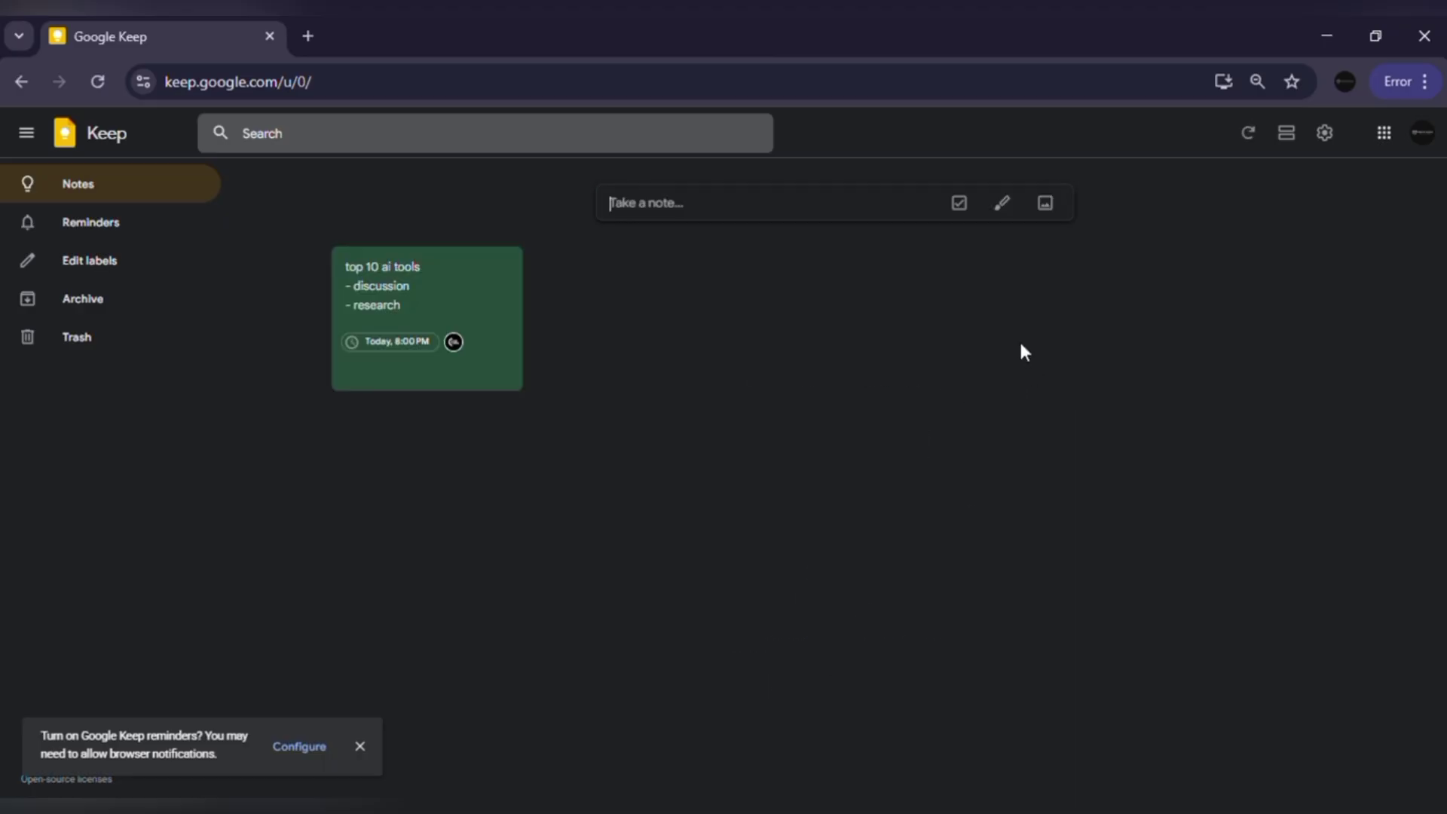
Reopen the saved note and scroll through its contents.
click(428, 312)
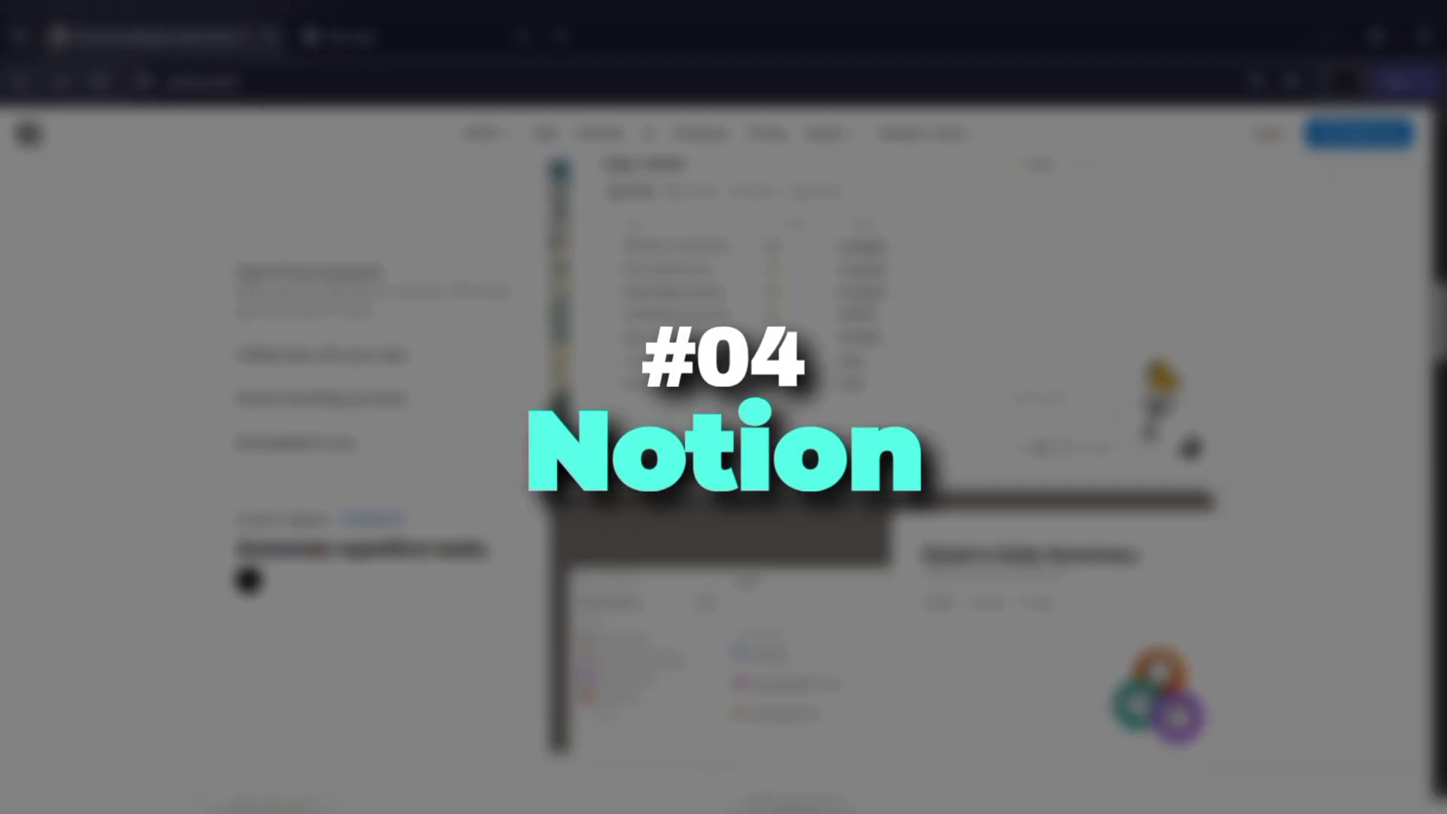
scroll(724, 452, down, 15)
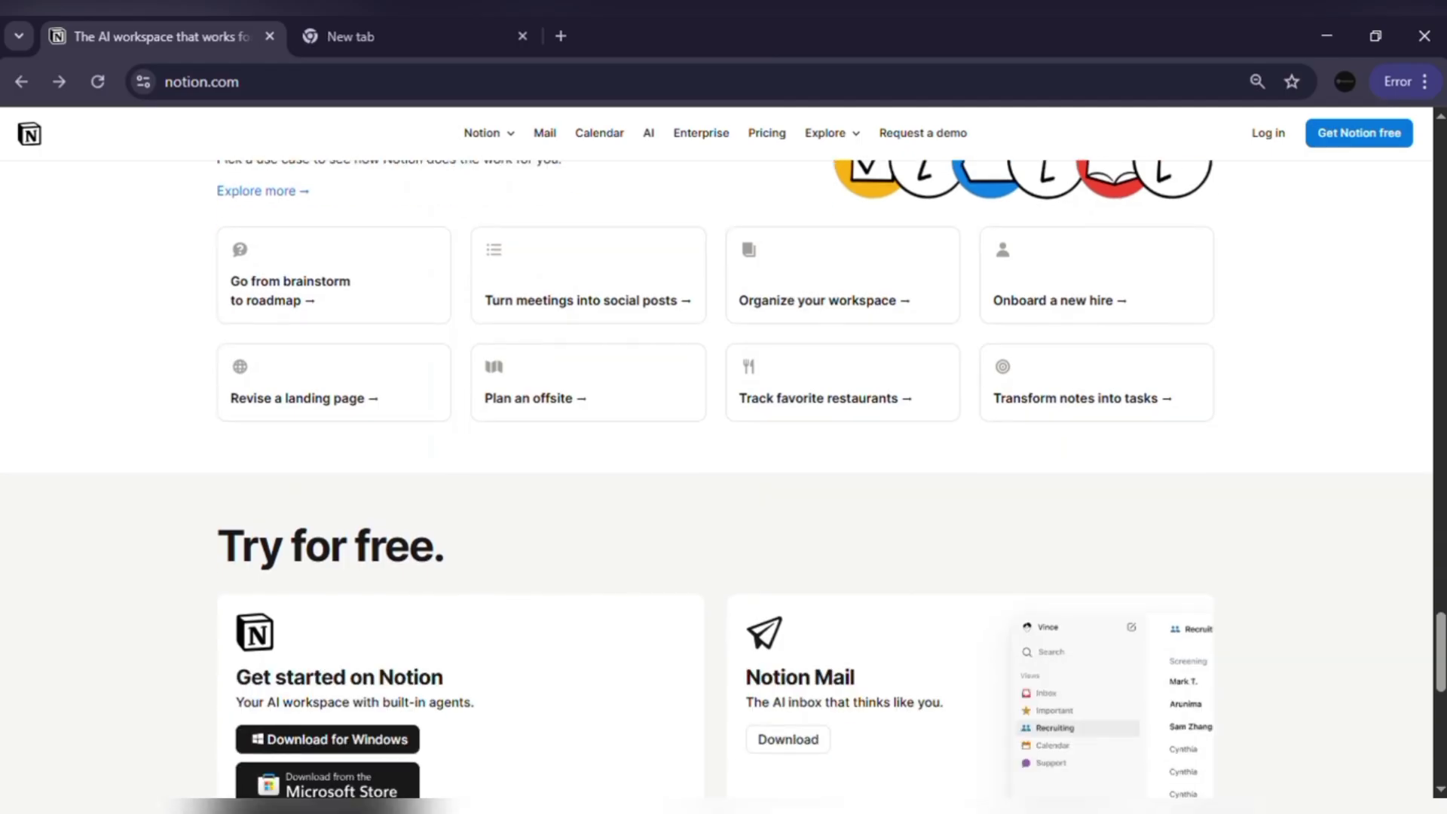
scroll(723, 452, down, 8)
scroll(724, 452, up, 20)
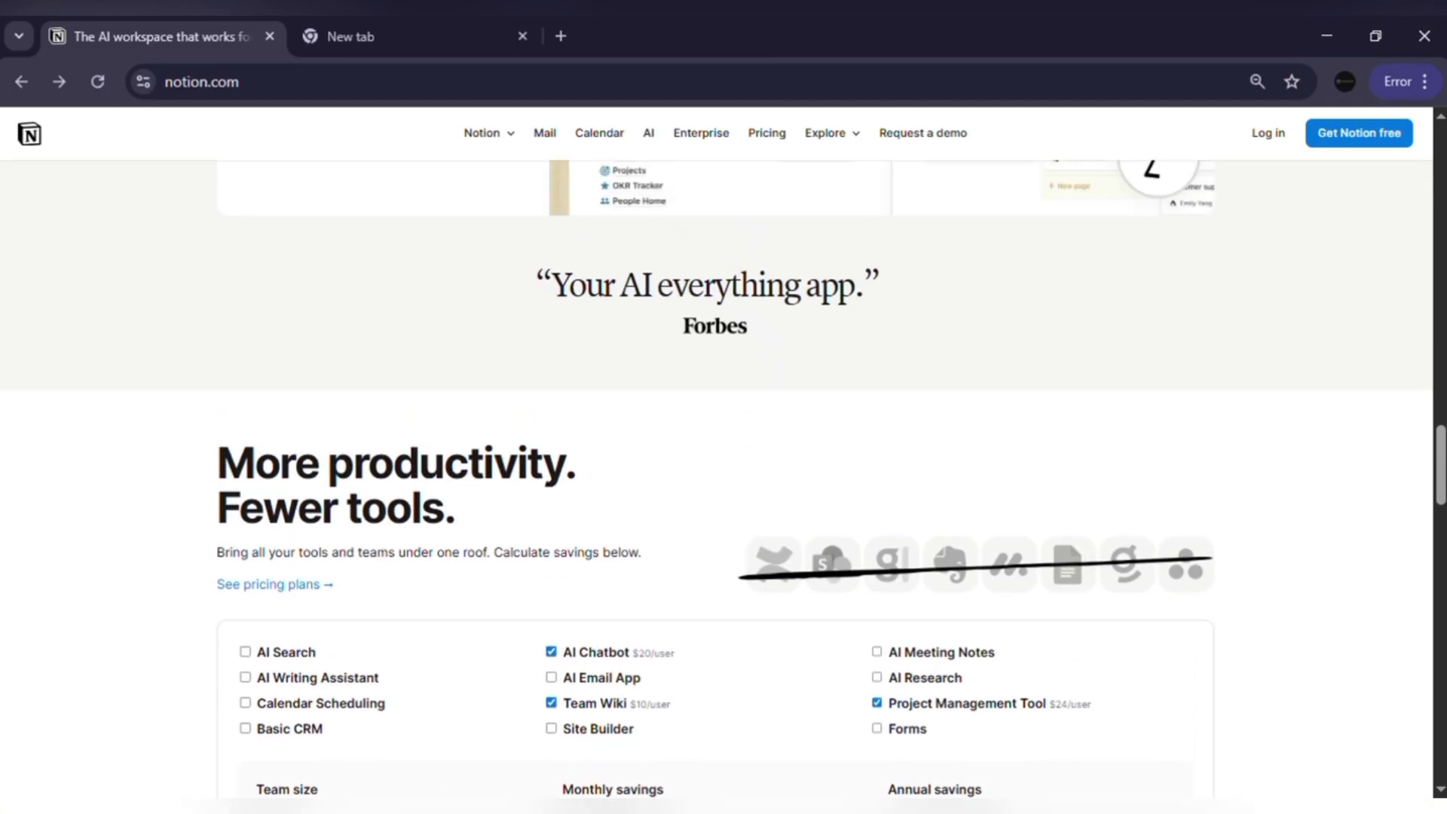
scroll(723, 453, up, 12)
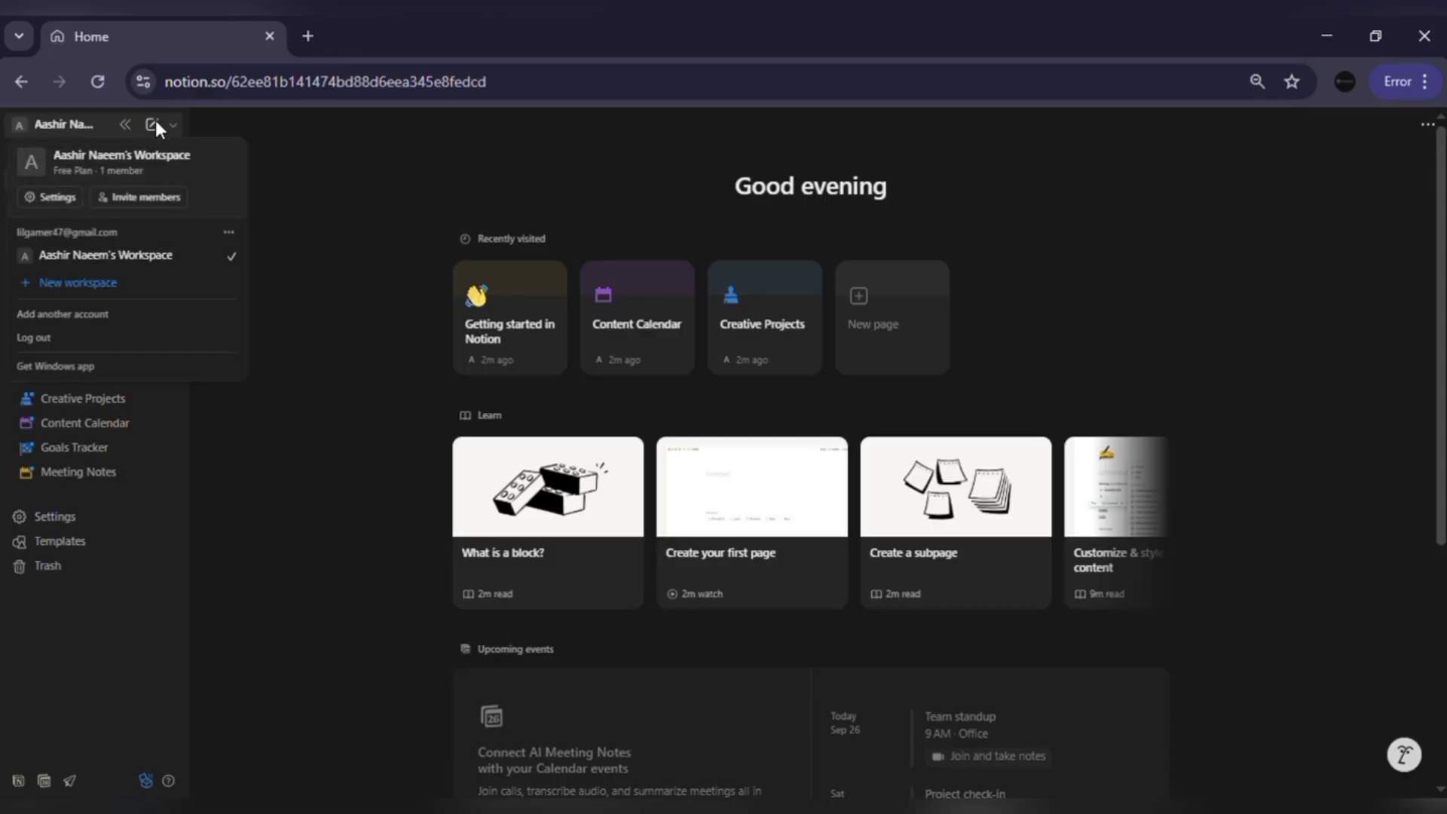
Create a new Notion page and finish setup for Creative Projects, Content Calendar, Goals Tracker and Meeting Notes.
click(151, 124)
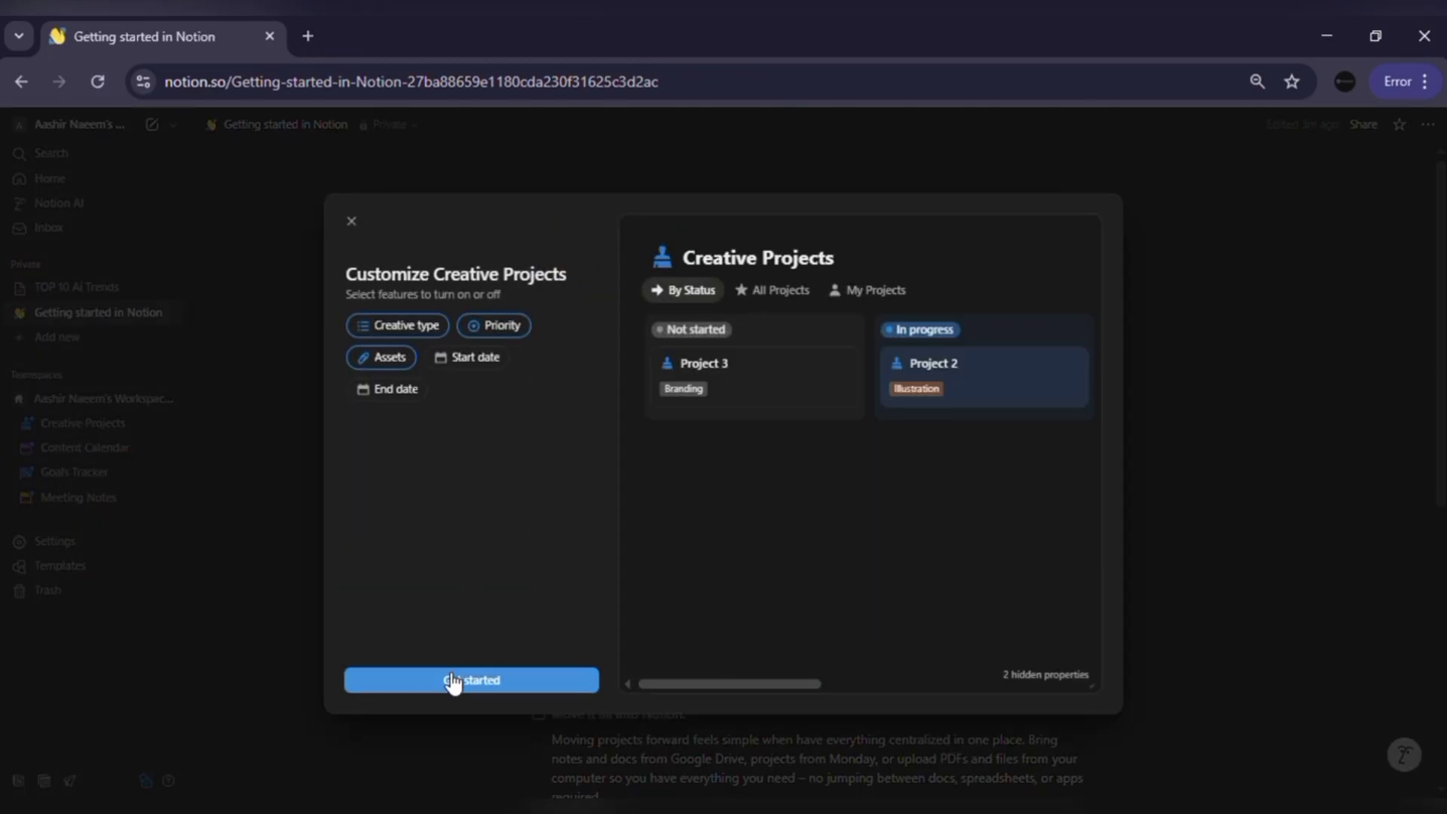
click(452, 682)
click(474, 685)
click(98, 447)
click(475, 681)
click(474, 680)
click(143, 474)
click(487, 687)
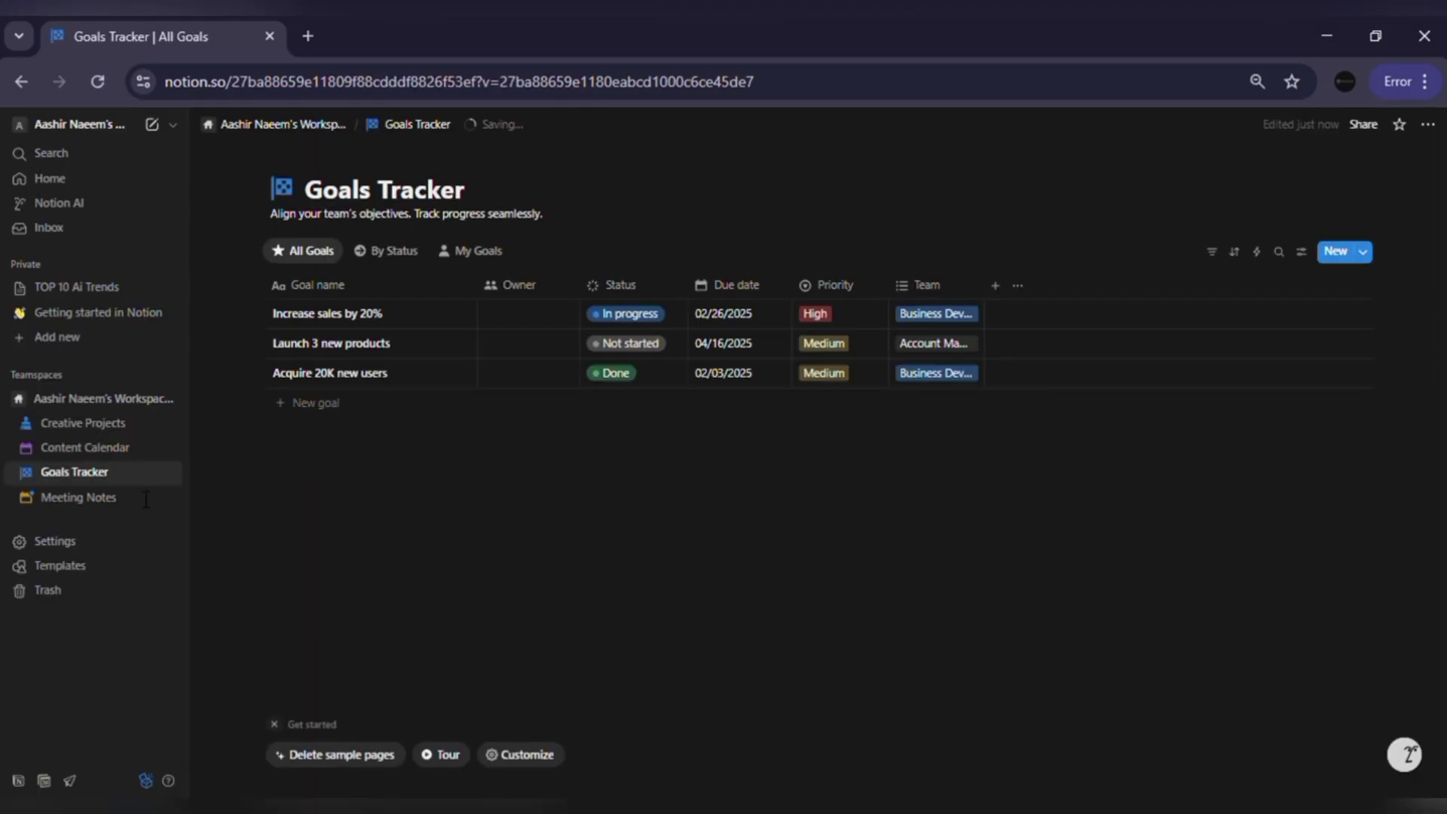
click(78, 497)
click(501, 682)
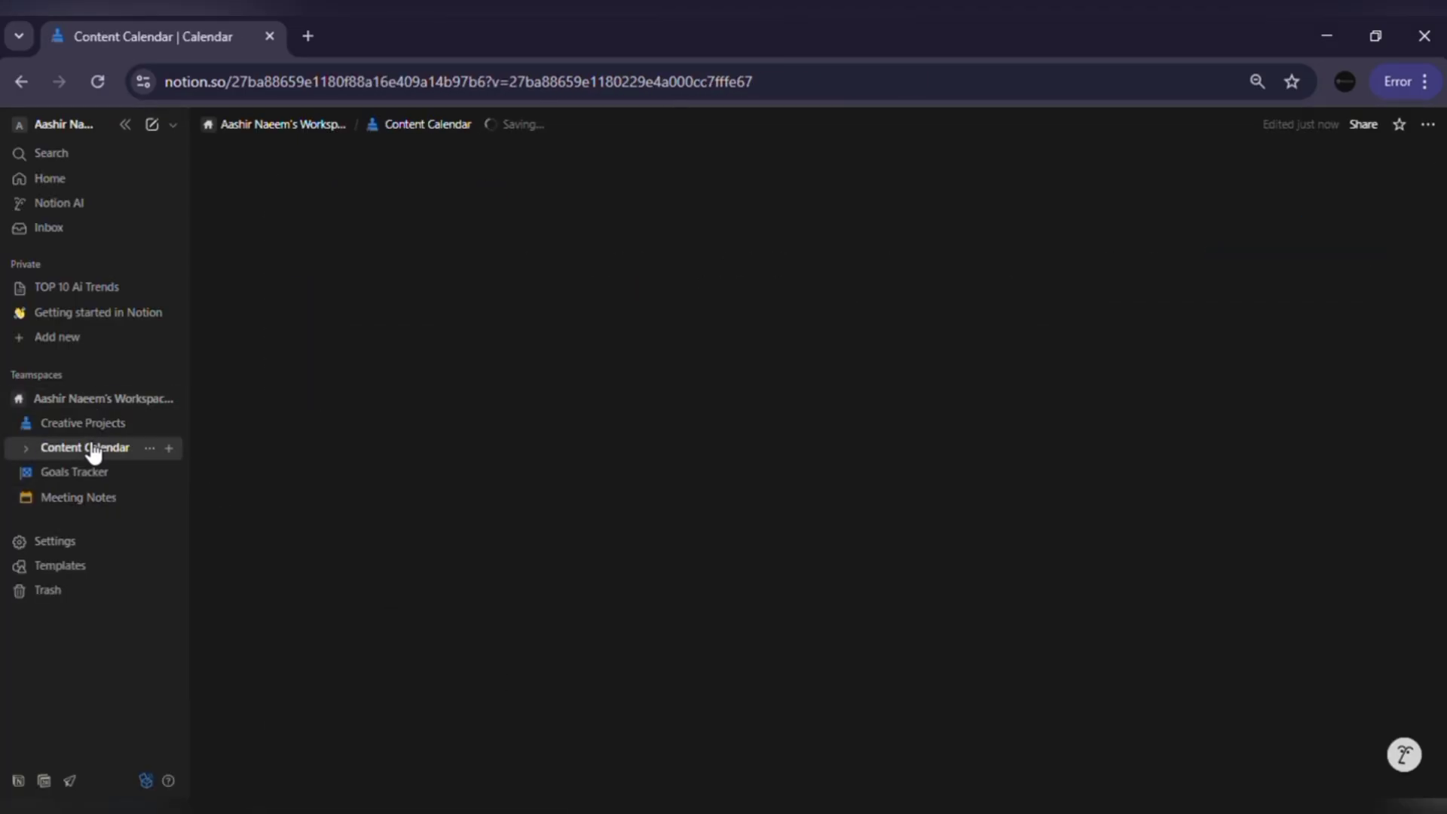
In workspace settings, switch the appearance to Light, then back to Dark.
click(134, 539)
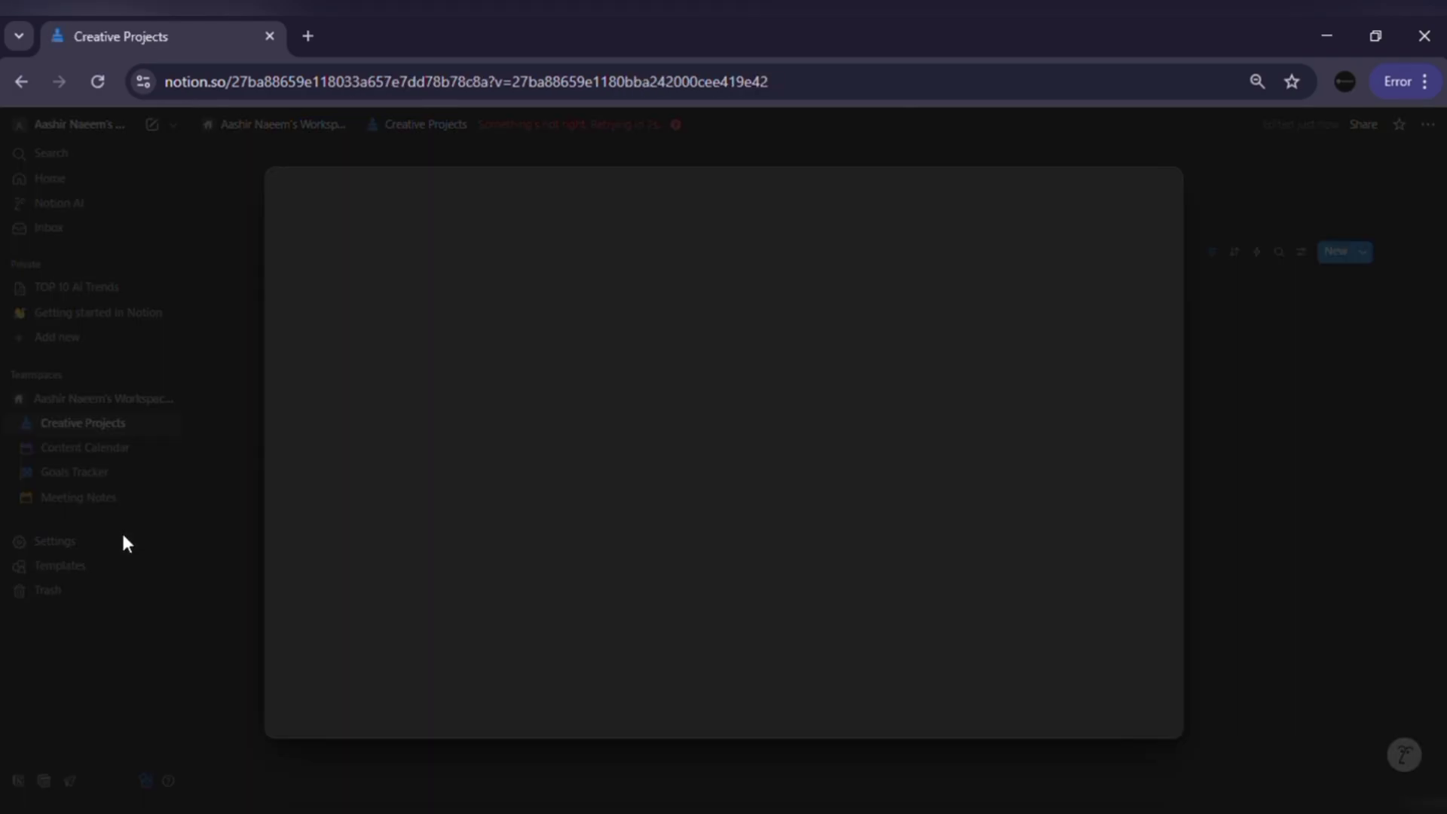
click(336, 278)
click(335, 238)
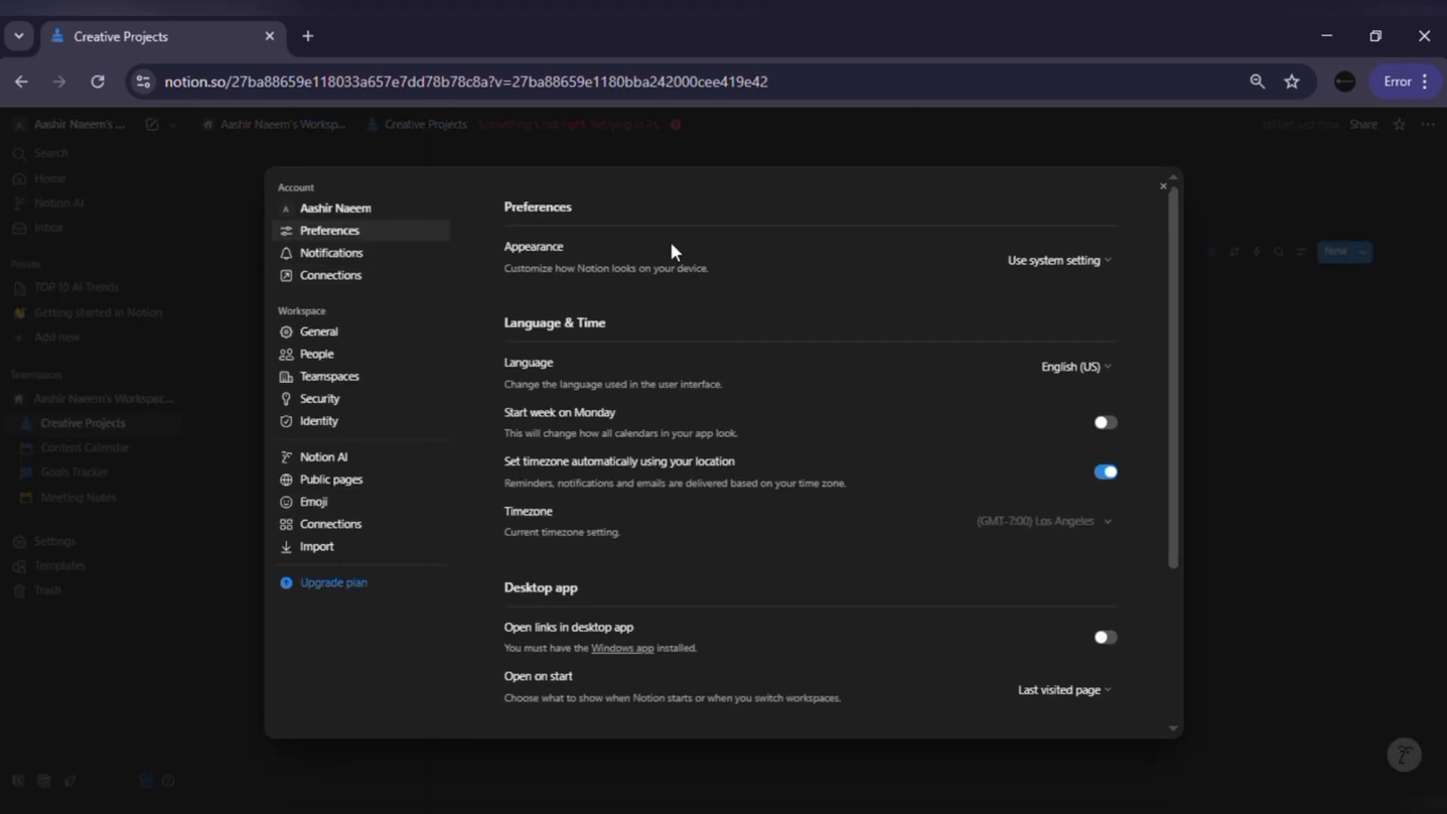
click(1085, 314)
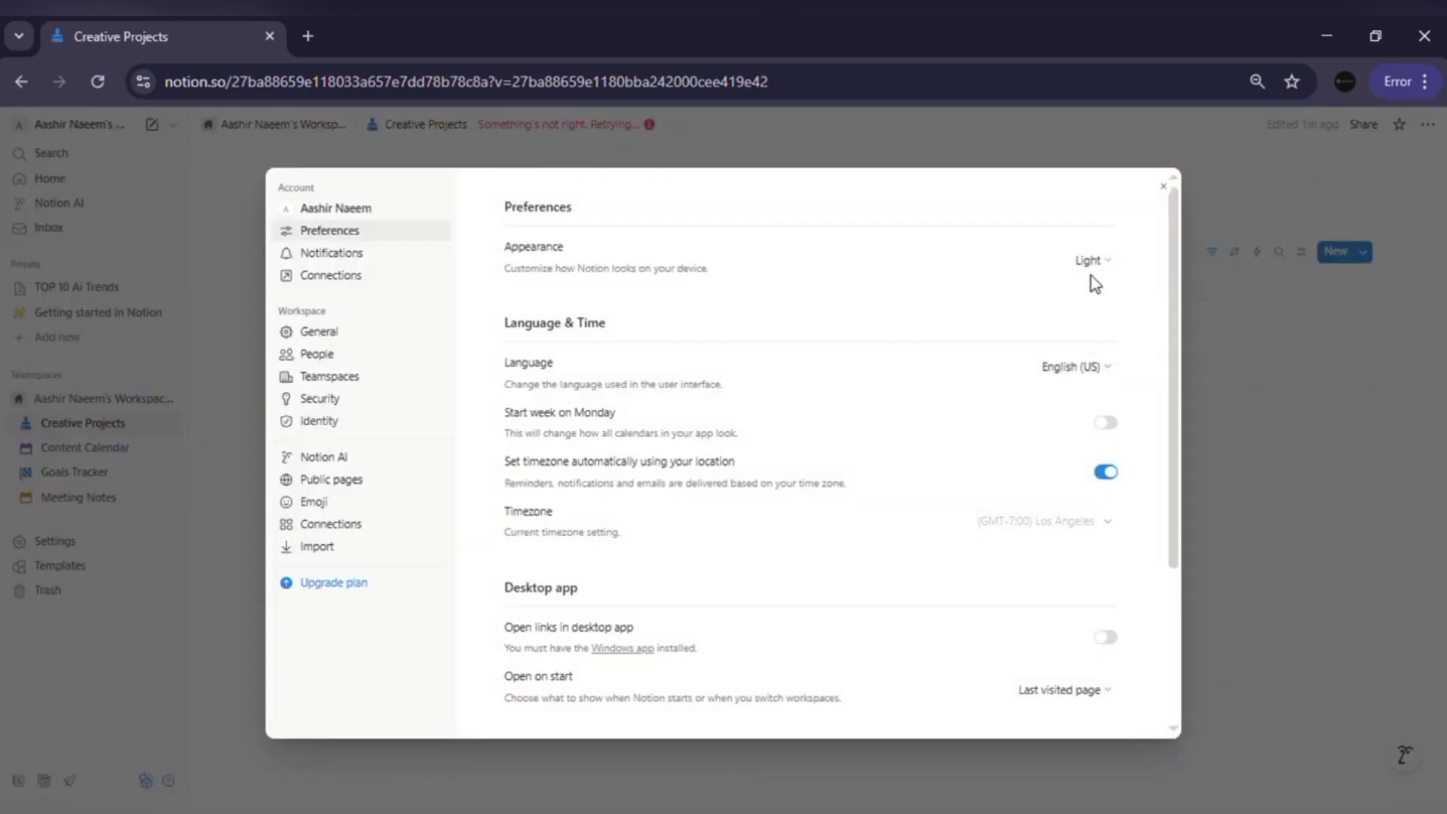
click(1094, 339)
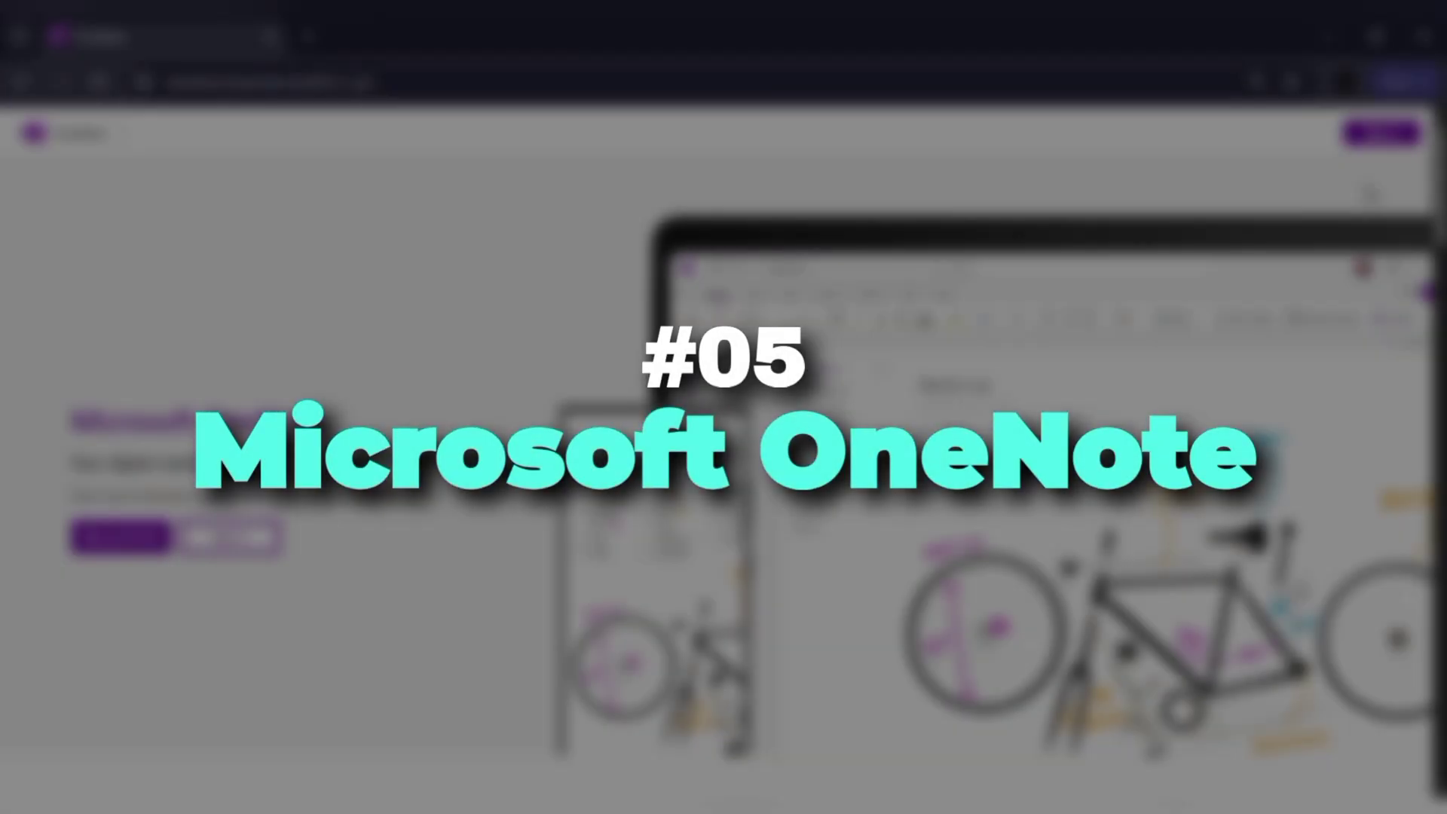
Start a new OneNote notebook in the web editor.
scroll(1369, 190, down, 15)
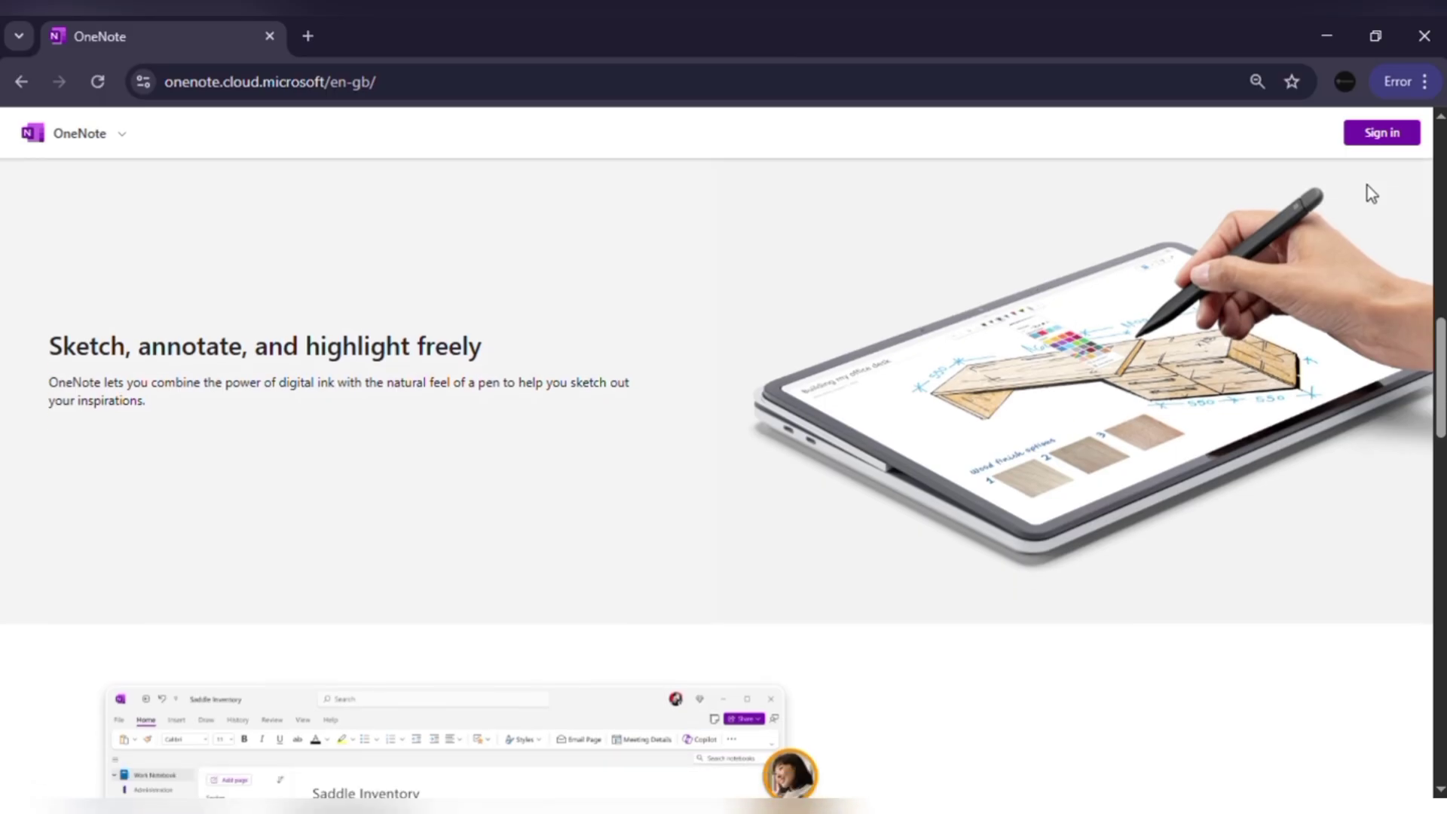
scroll(1368, 190, down, 15)
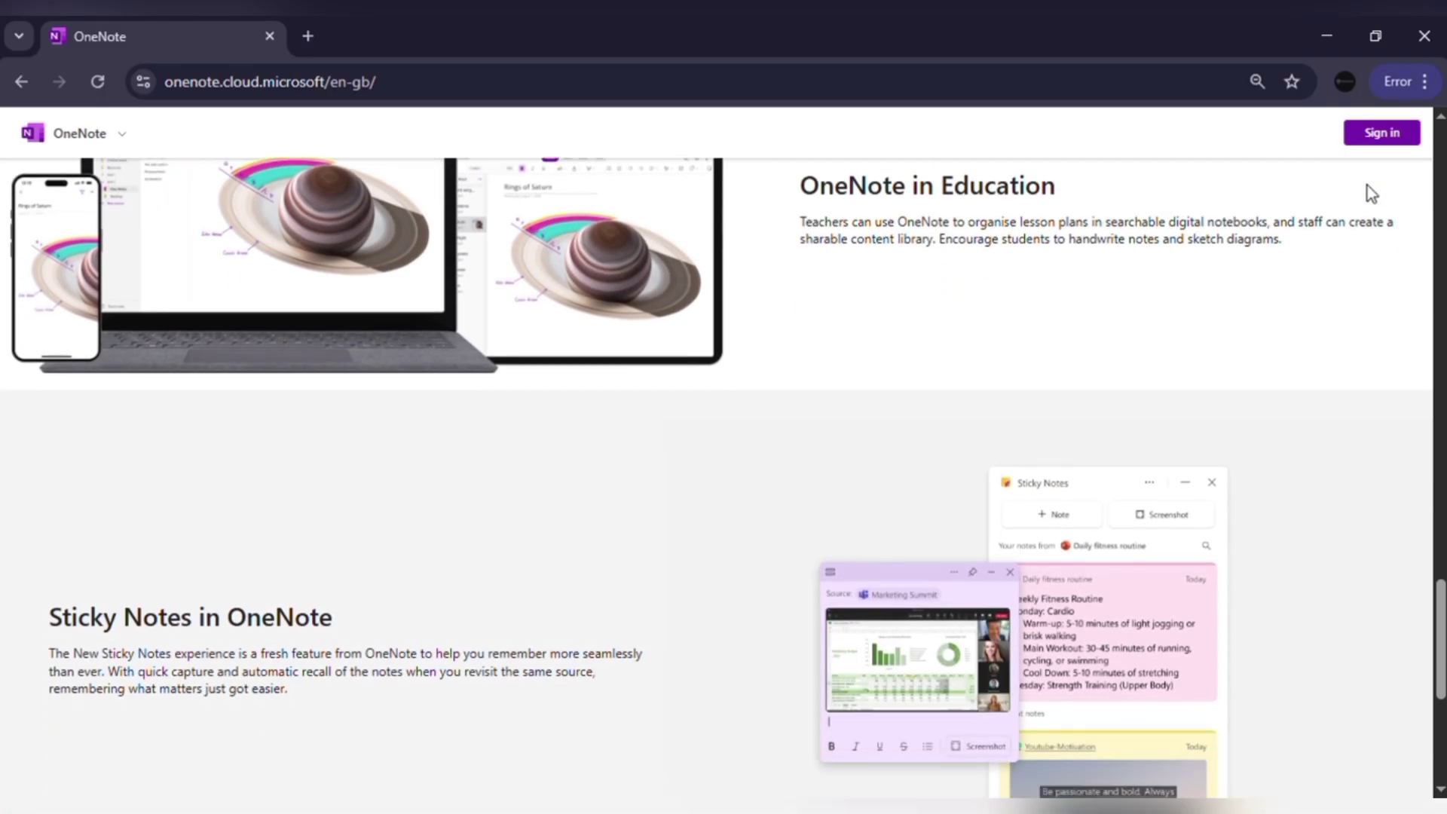
scroll(1367, 185, up, 20)
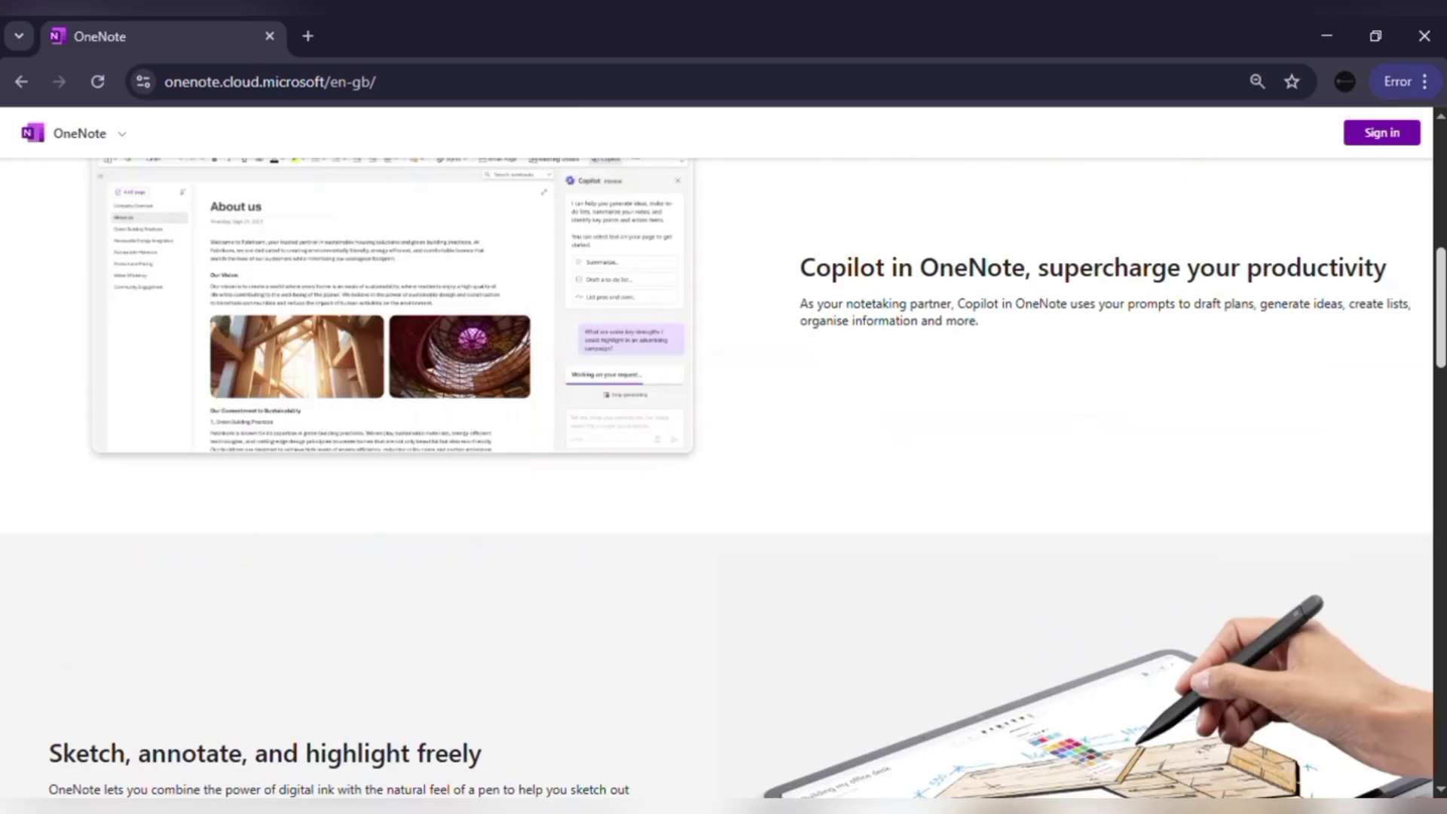
click(120, 532)
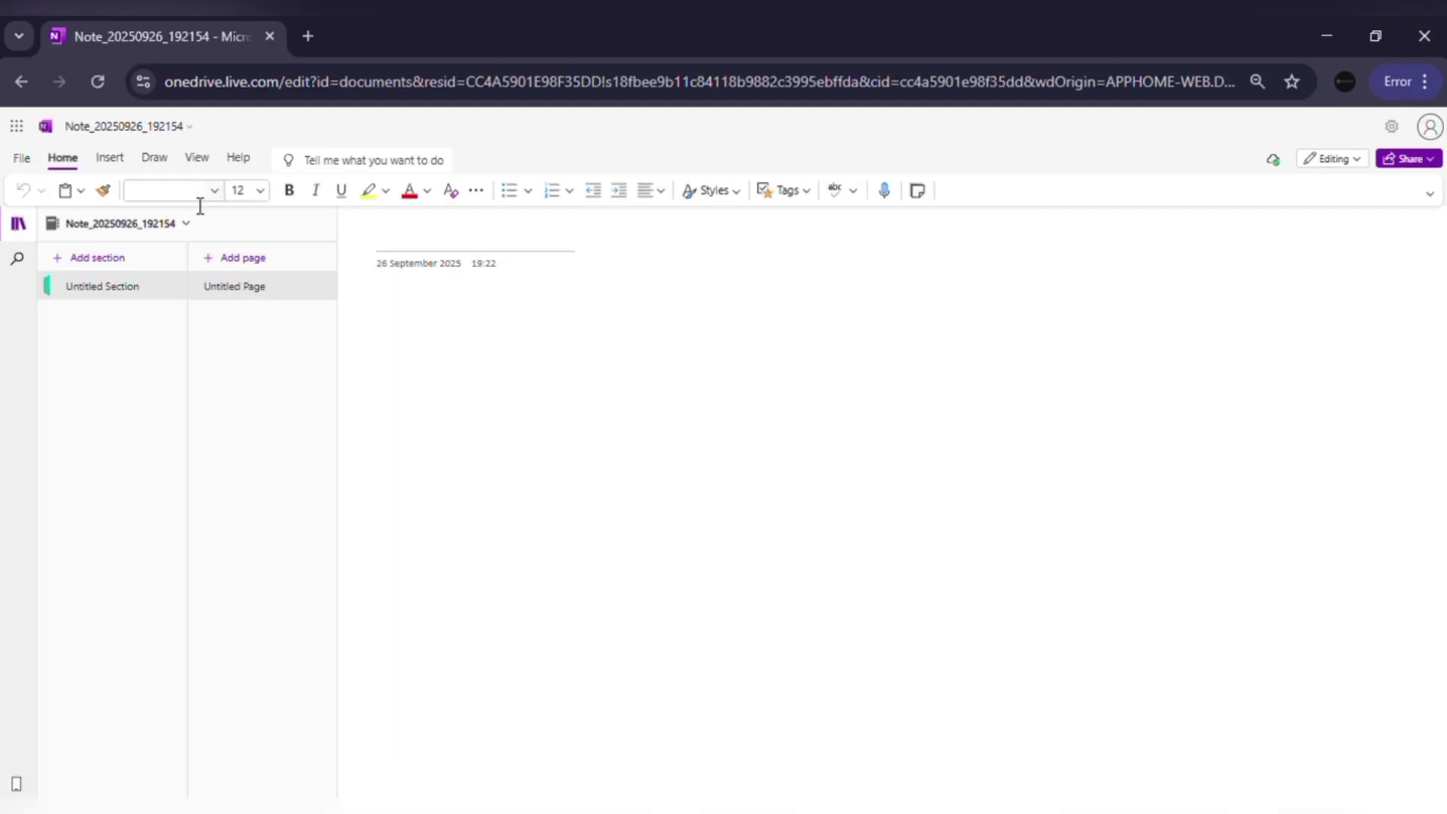
Set the 'TOP Ai Trends' page title to font size 28.
click(233, 160)
click(71, 161)
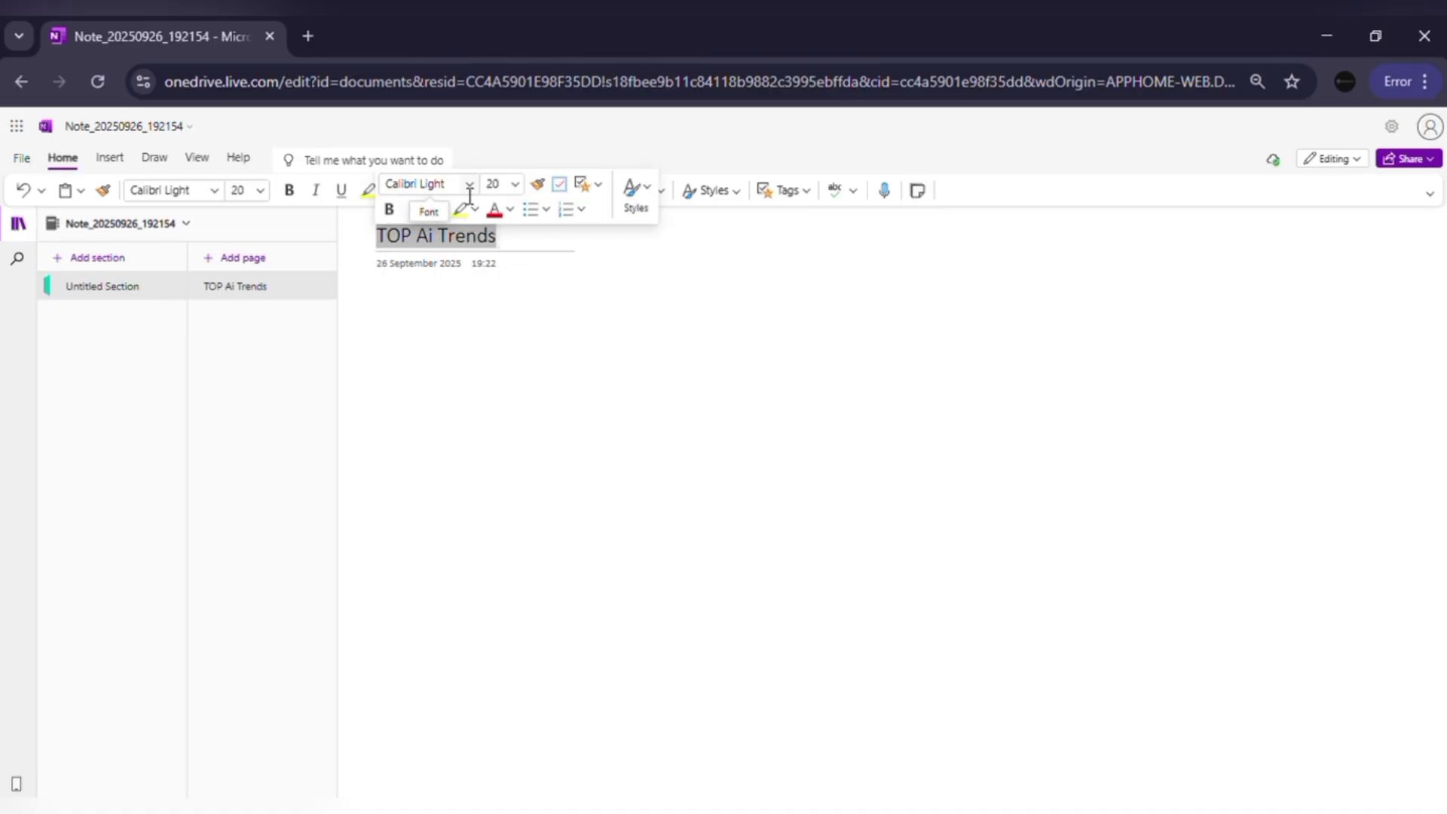
text(28)
key(Return)
Add a new section named 'TREND 01'.
click(92, 257)
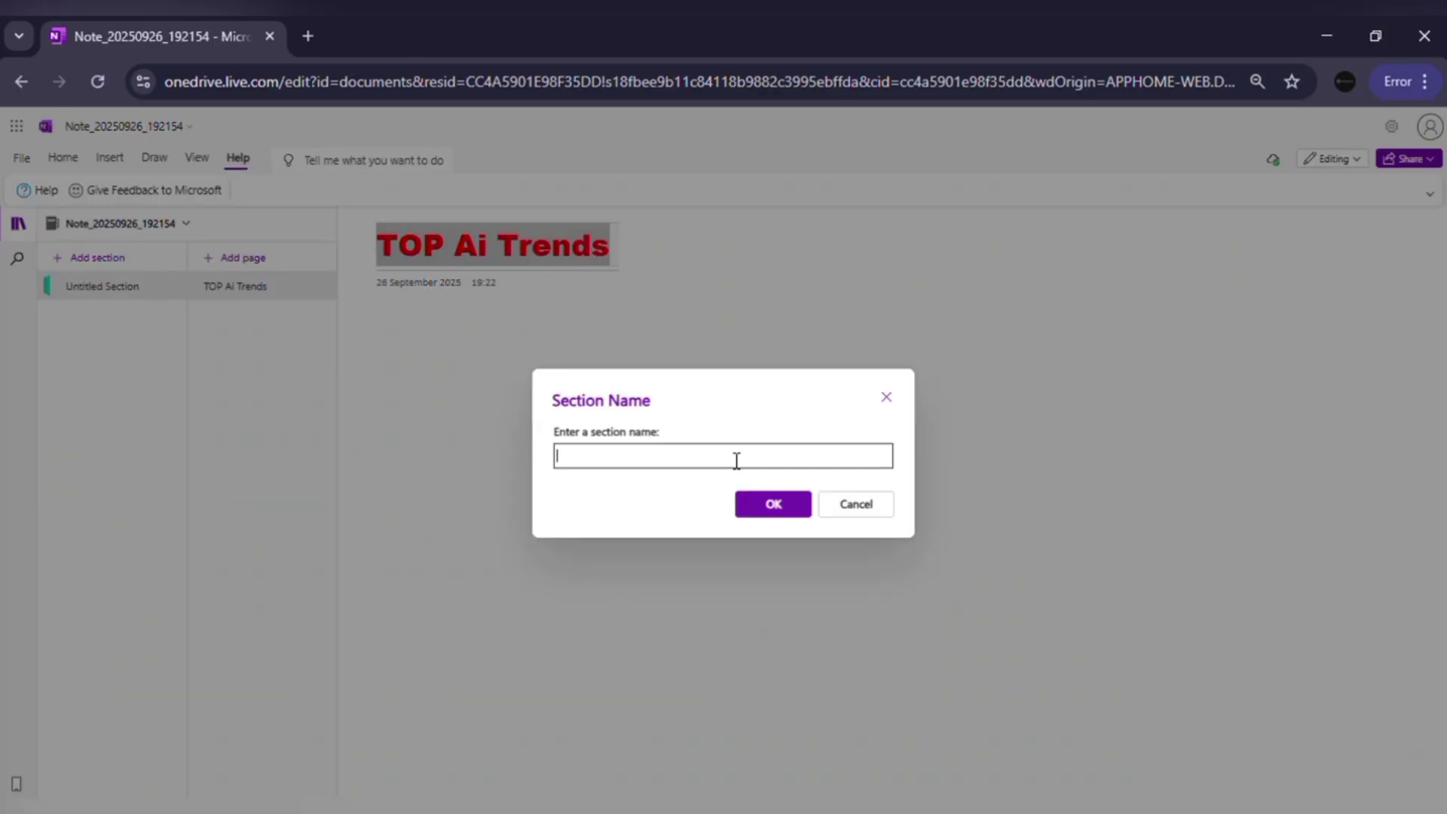
text(TREND 01)
click(739, 498)
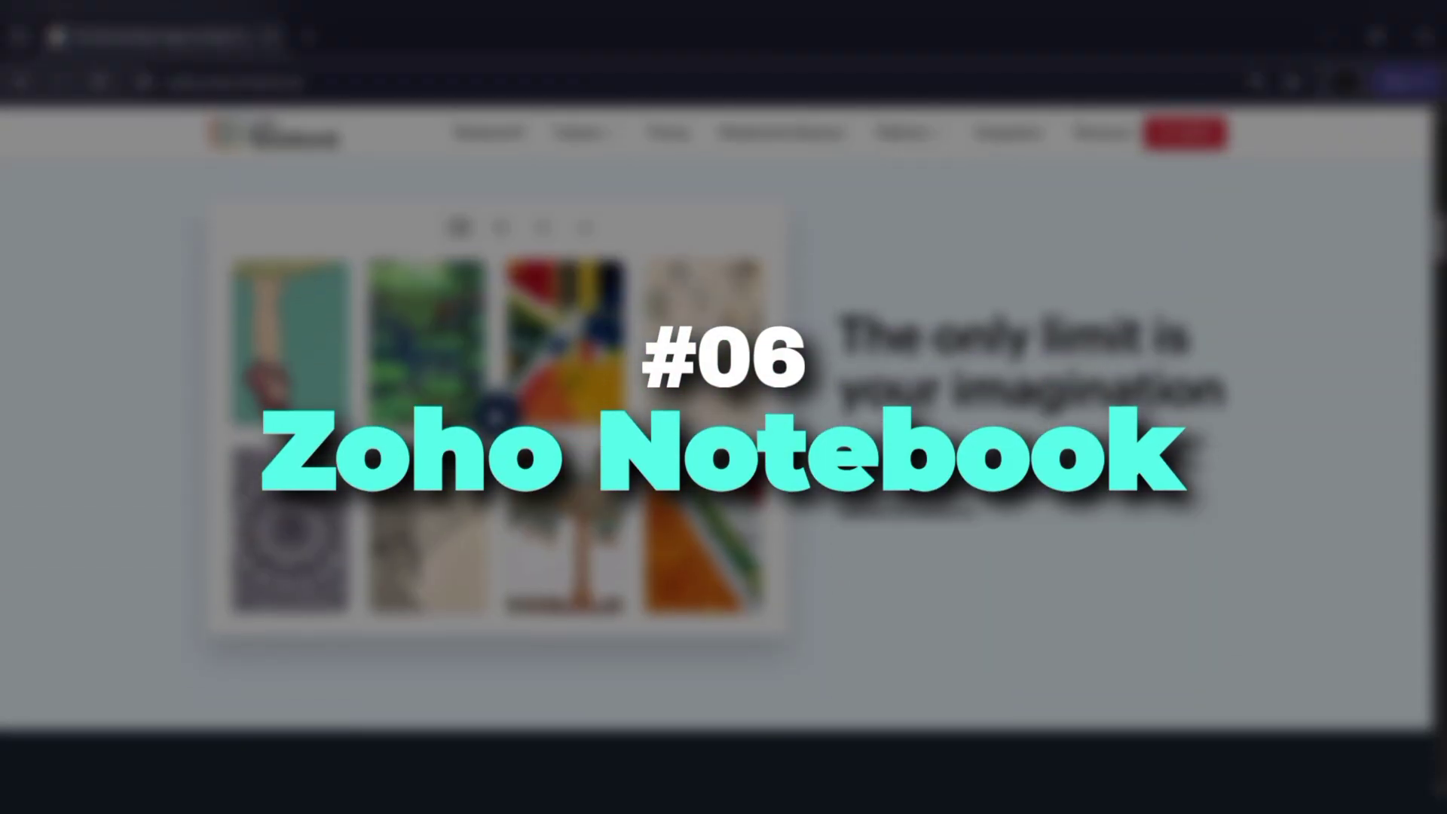
Open Zoho Notebook's sample note, dismiss the AI promotion and view its image full size.
scroll(723, 452, down, 15)
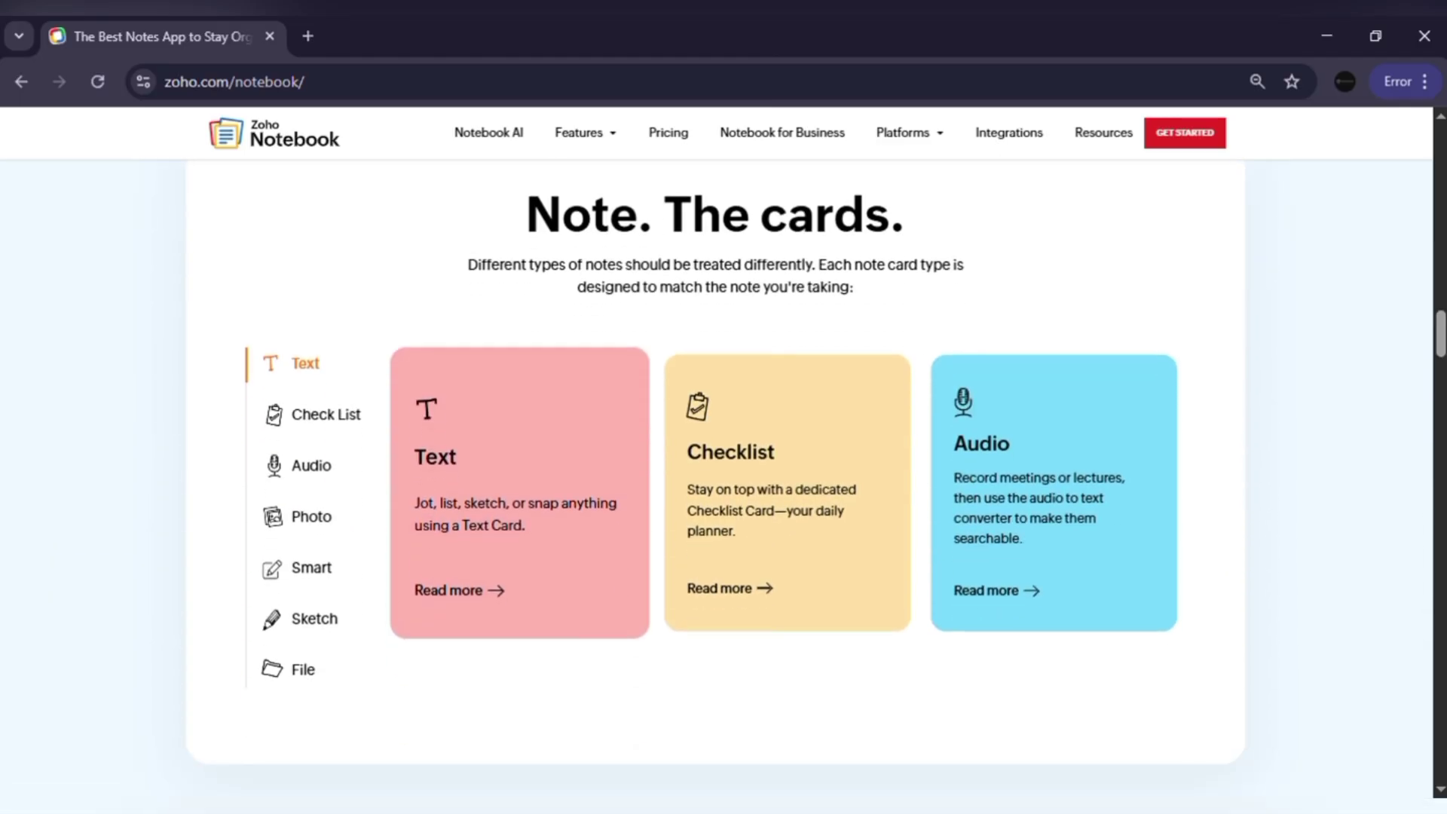
scroll(723, 452, down, 10)
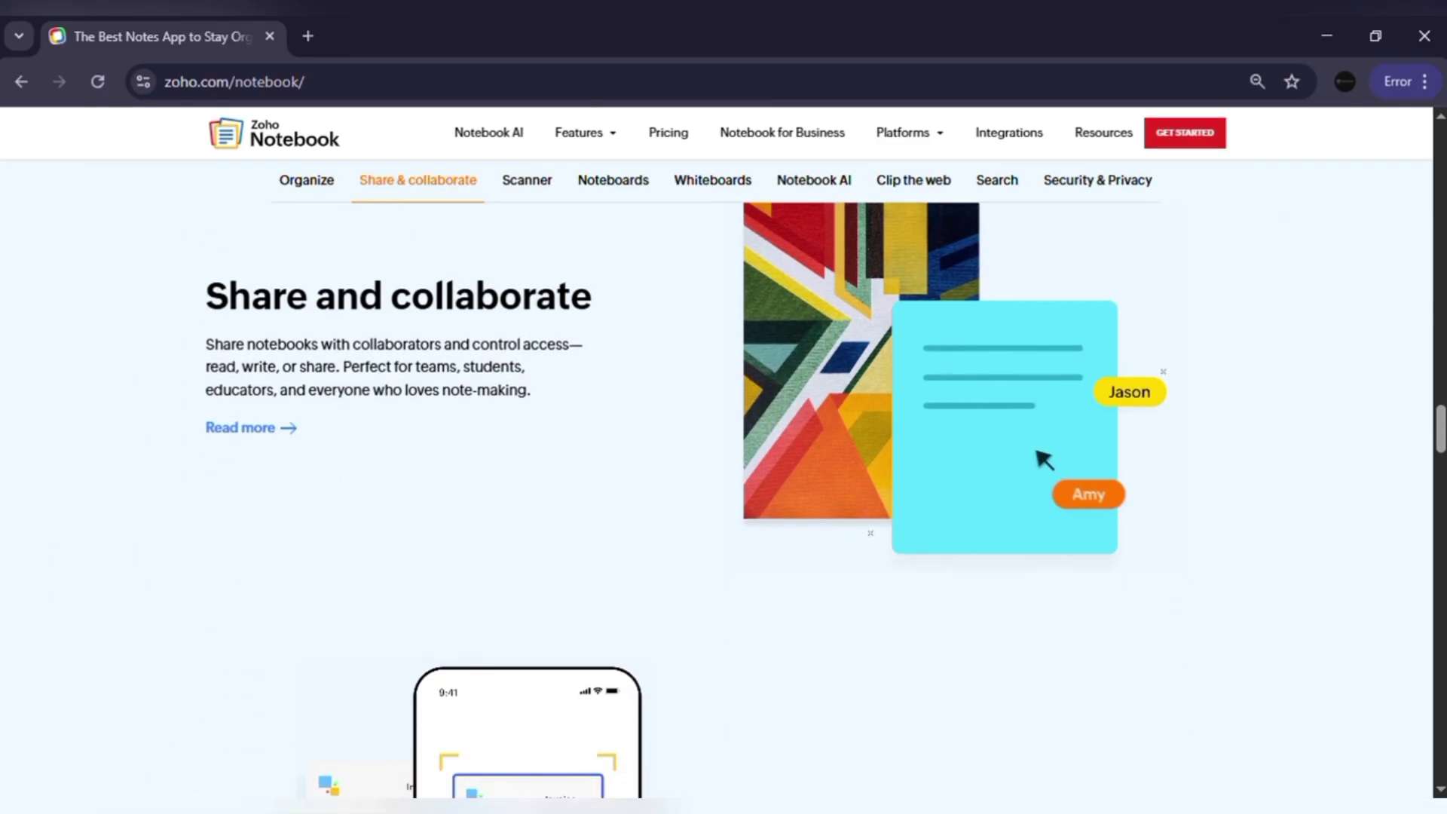
scroll(724, 453, down, 8)
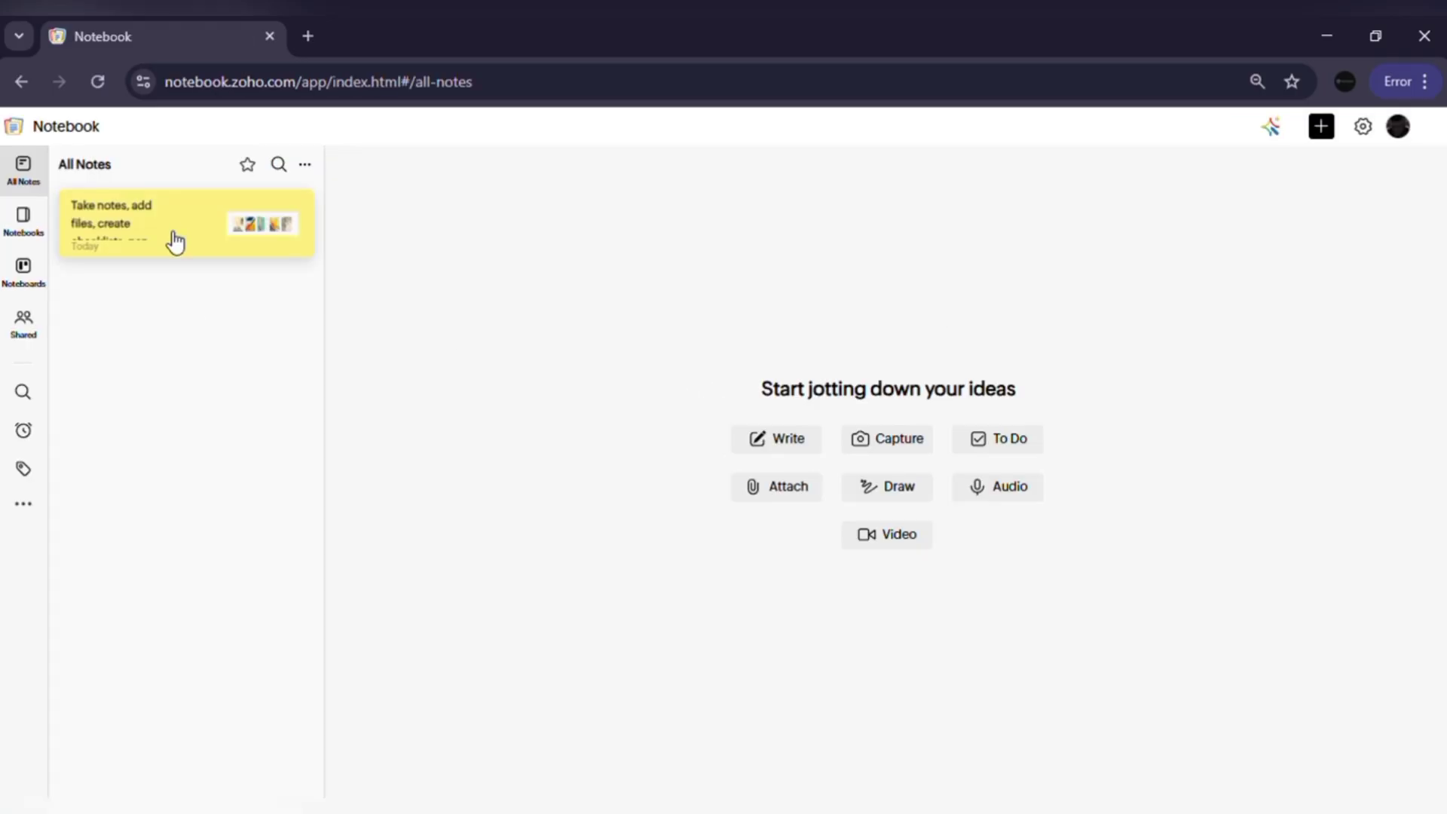
click(176, 239)
key(Escape)
scroll(1234, 390, down, 10)
scroll(1440, 476, up, 10)
click(762, 520)
key(Escape)
Browse the Notebooks, Noteboards and Shared views, then reopen the sample note.
click(24, 221)
click(23, 271)
click(30, 320)
click(23, 170)
click(113, 223)
key(Escape)
Show the text formatting options, insert a bulleted line and open the table grid.
click(1019, 200)
click(819, 213)
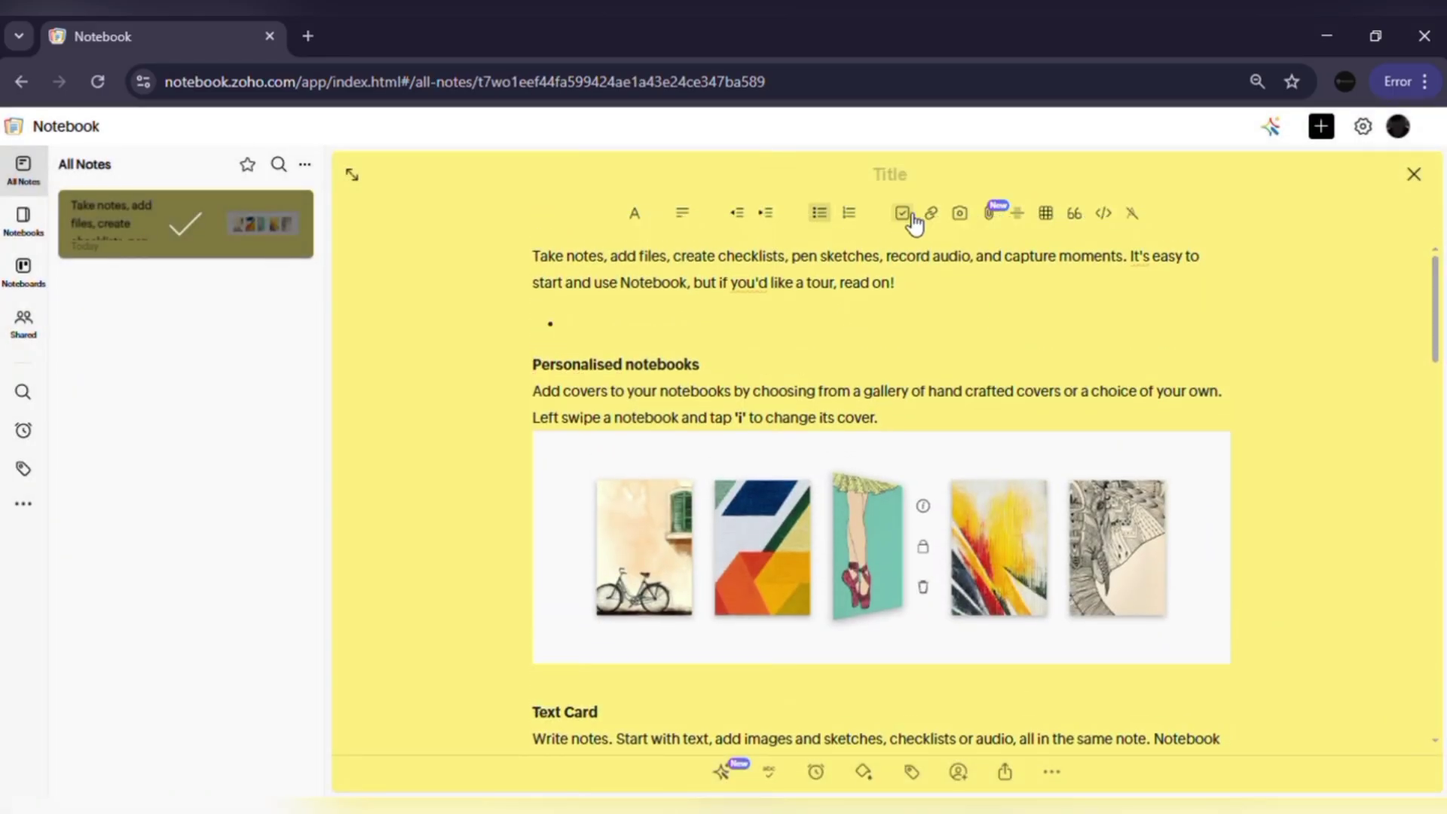
click(1045, 213)
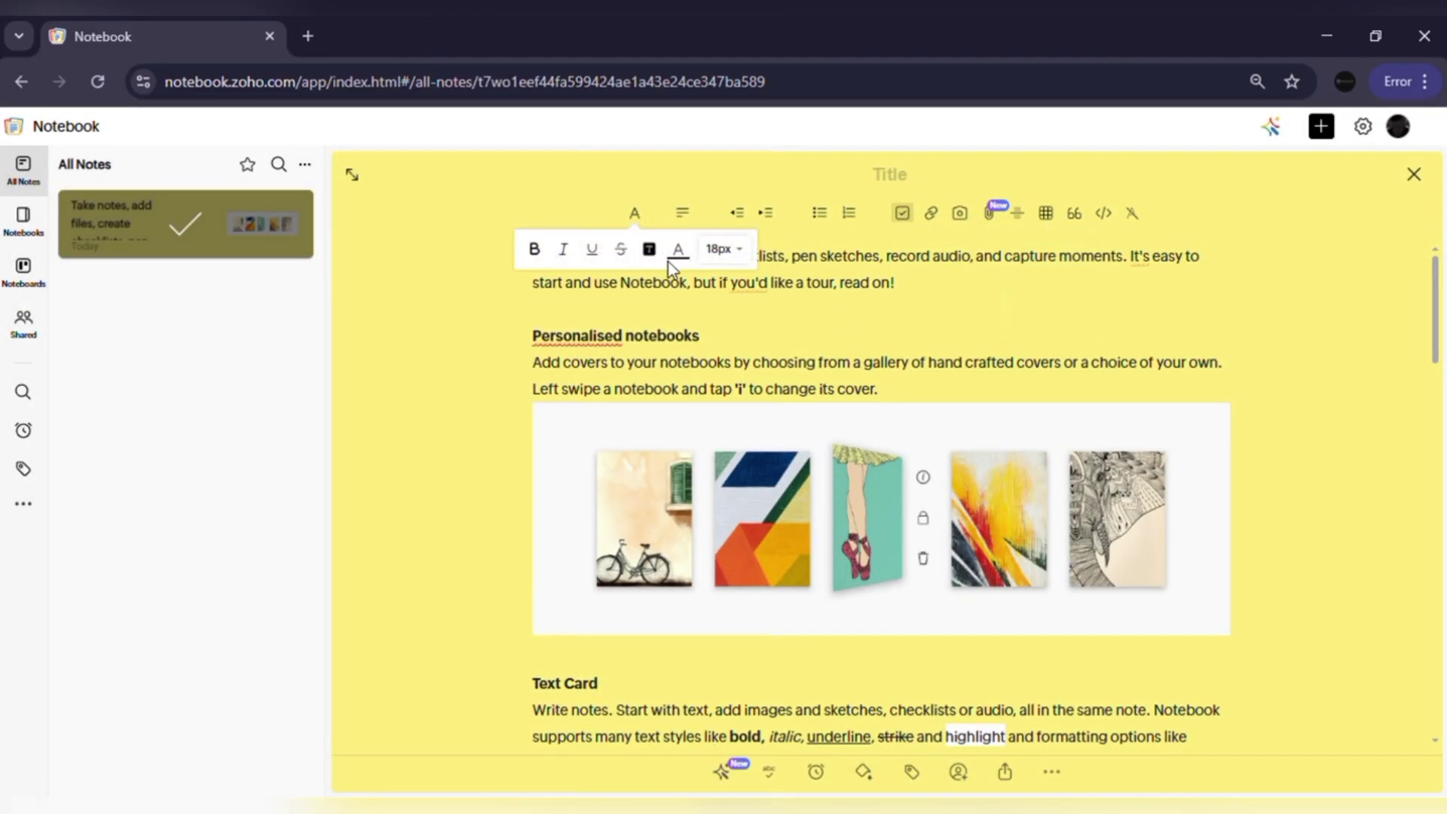
Set a reminder for Today 07:41 PM and change the note colour to orange.
click(816, 771)
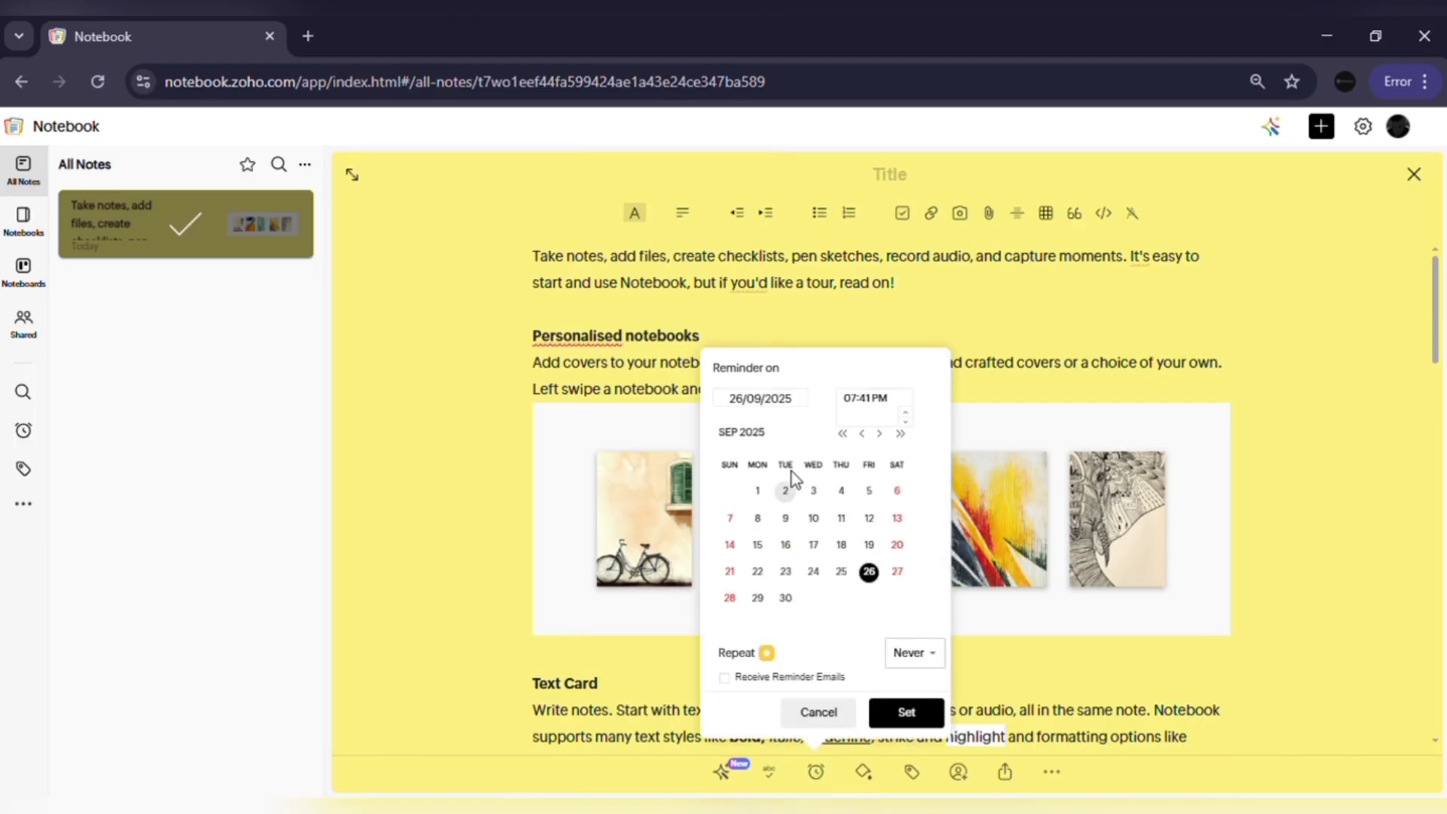
click(906, 712)
click(880, 772)
click(879, 672)
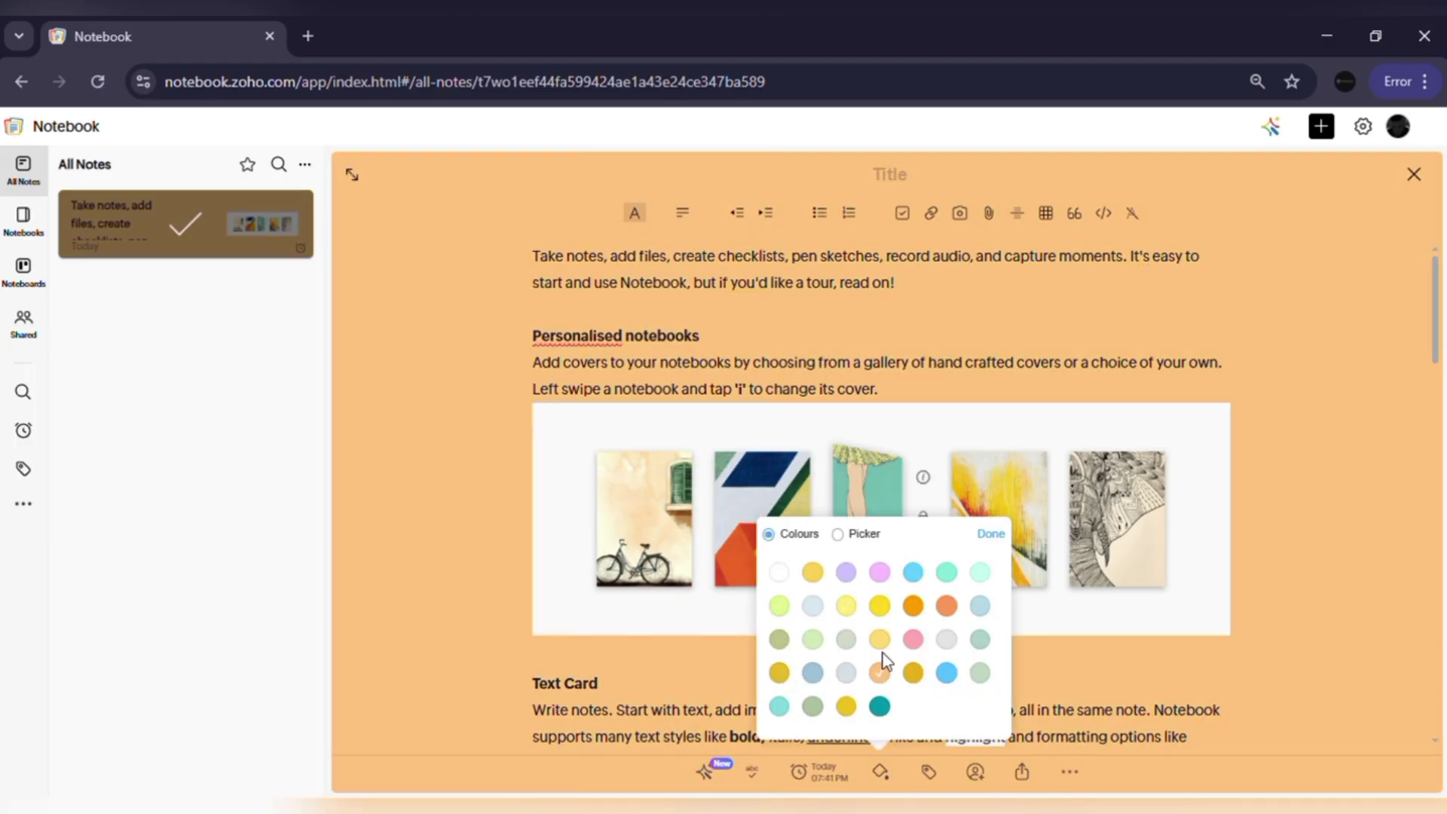